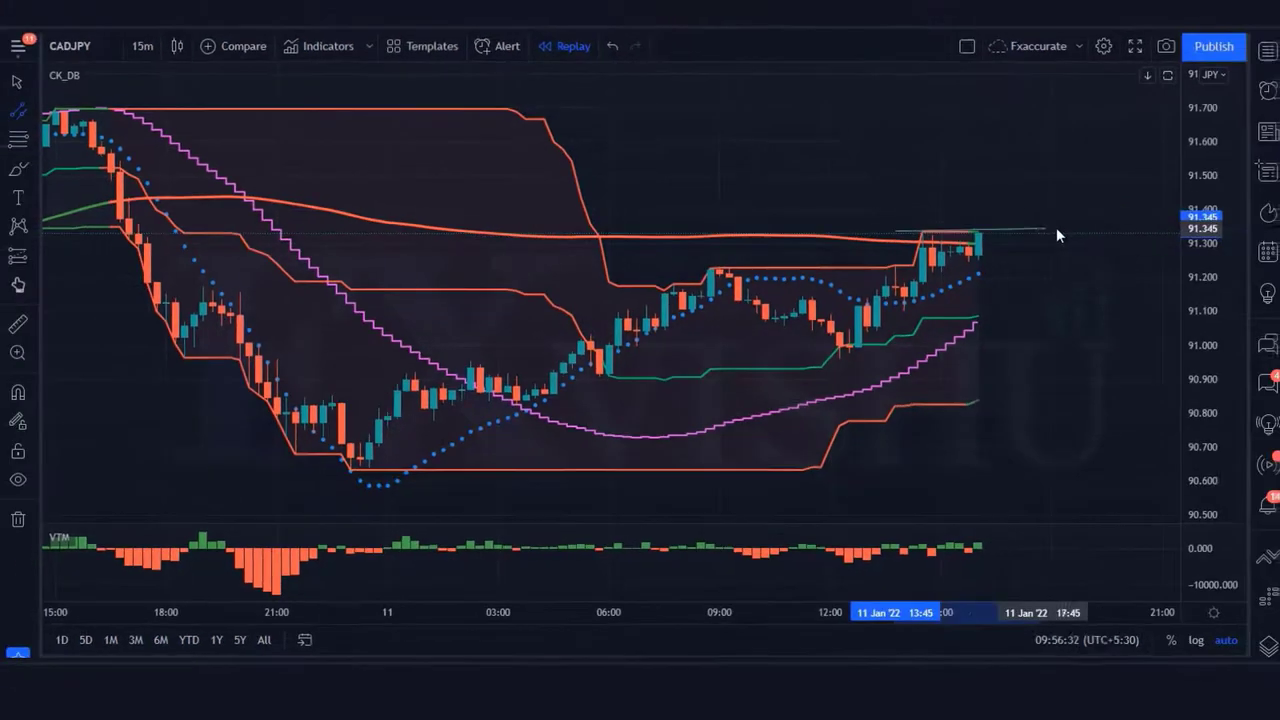
Complete the entry line, then draw the red stop-loss and blue target rectangles at the linear stop.
left_click(1090, 233)
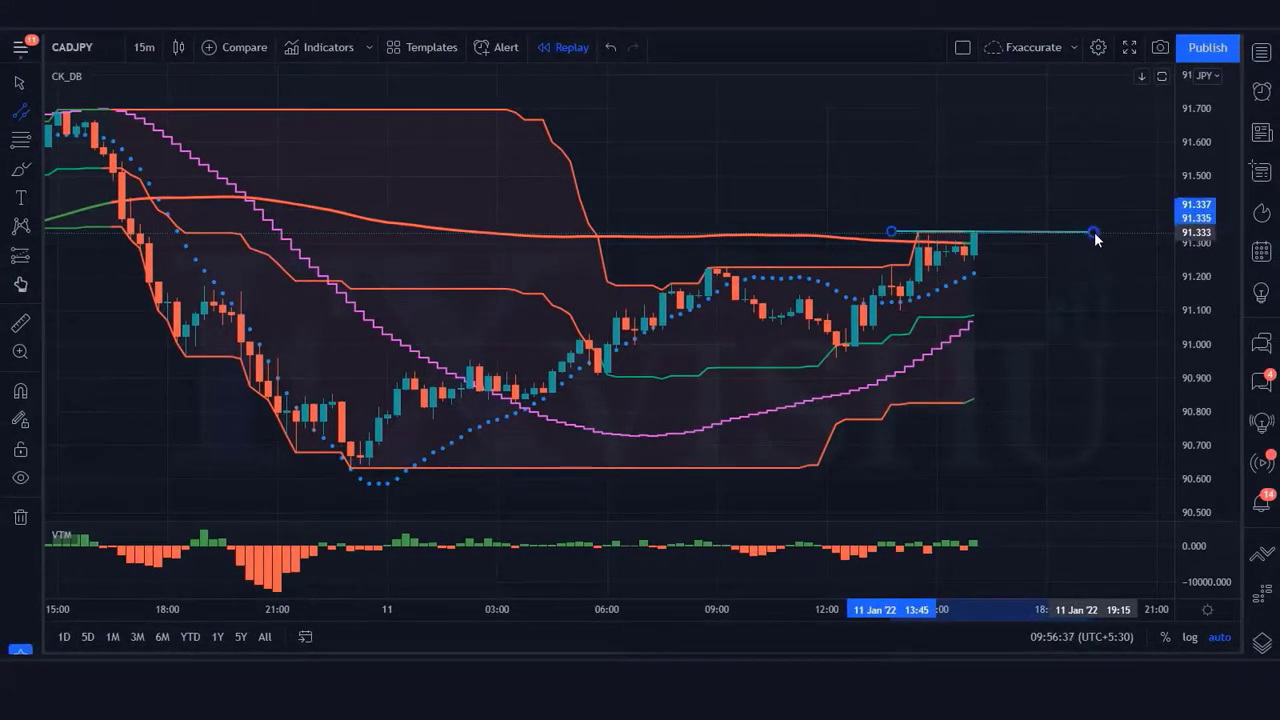
left_click(973, 275)
left_click(1065, 281)
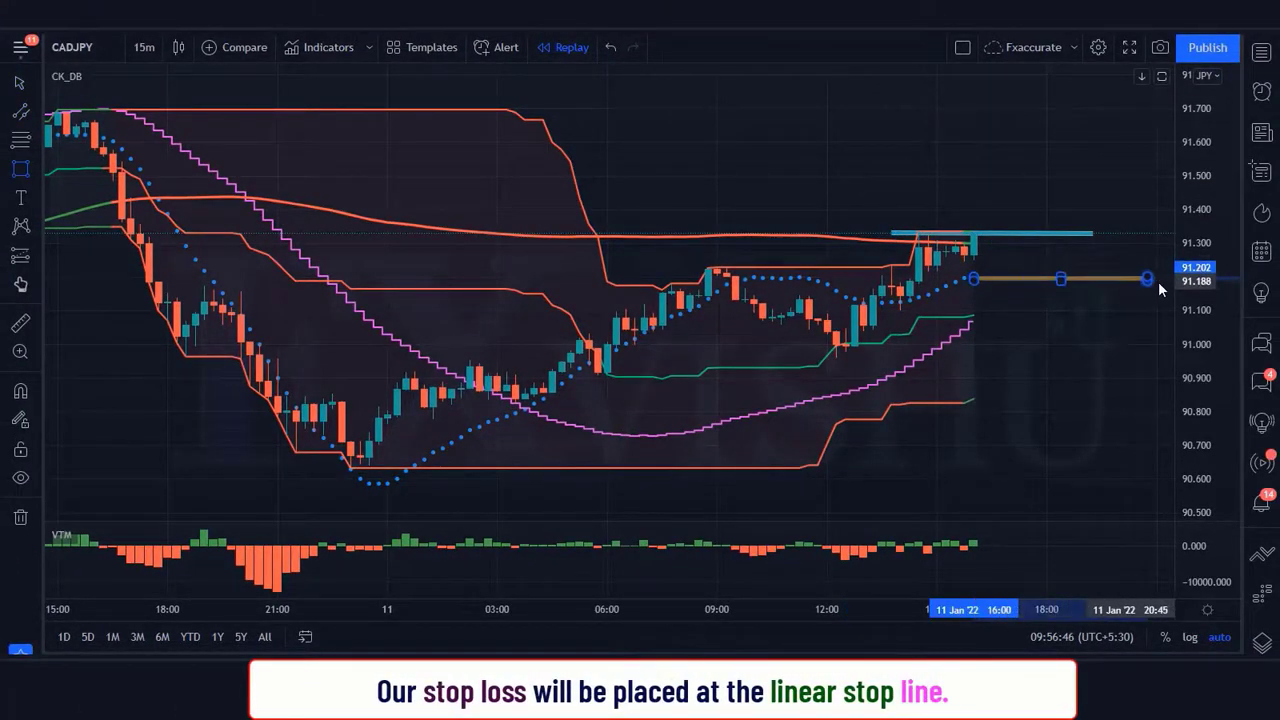
left_click(1158, 281)
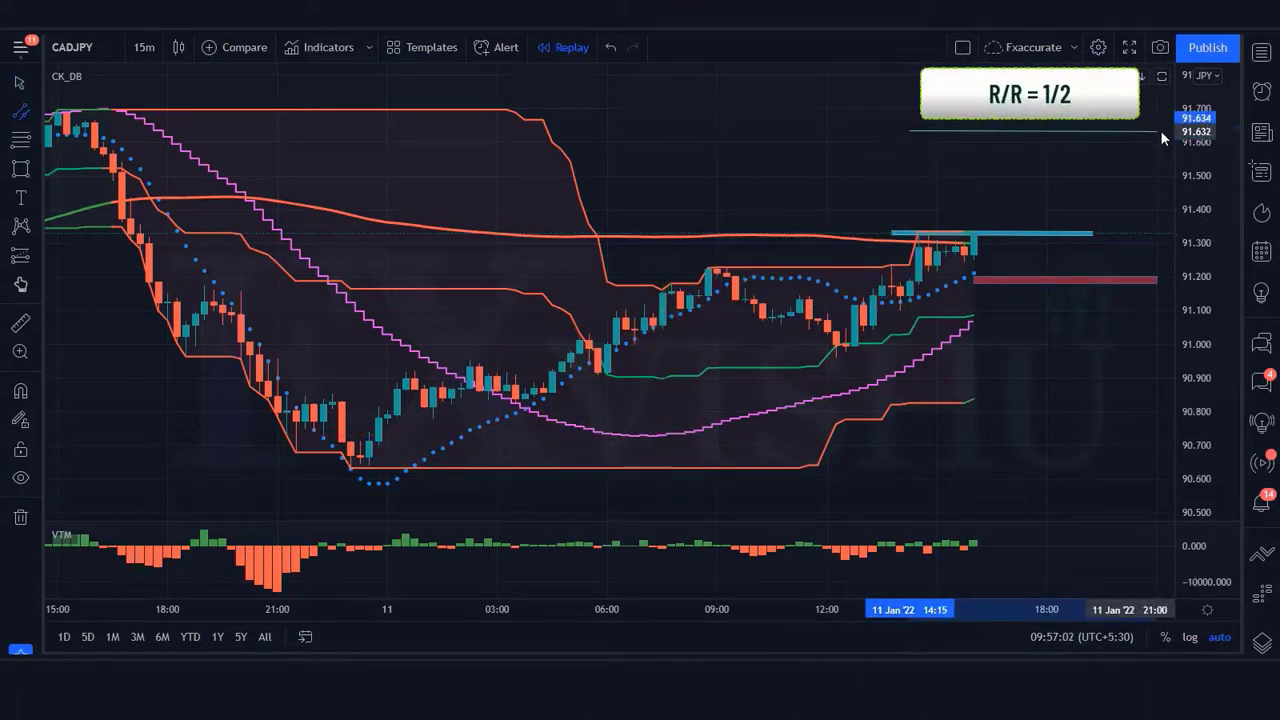
left_click(1159, 128)
left_click(983, 433)
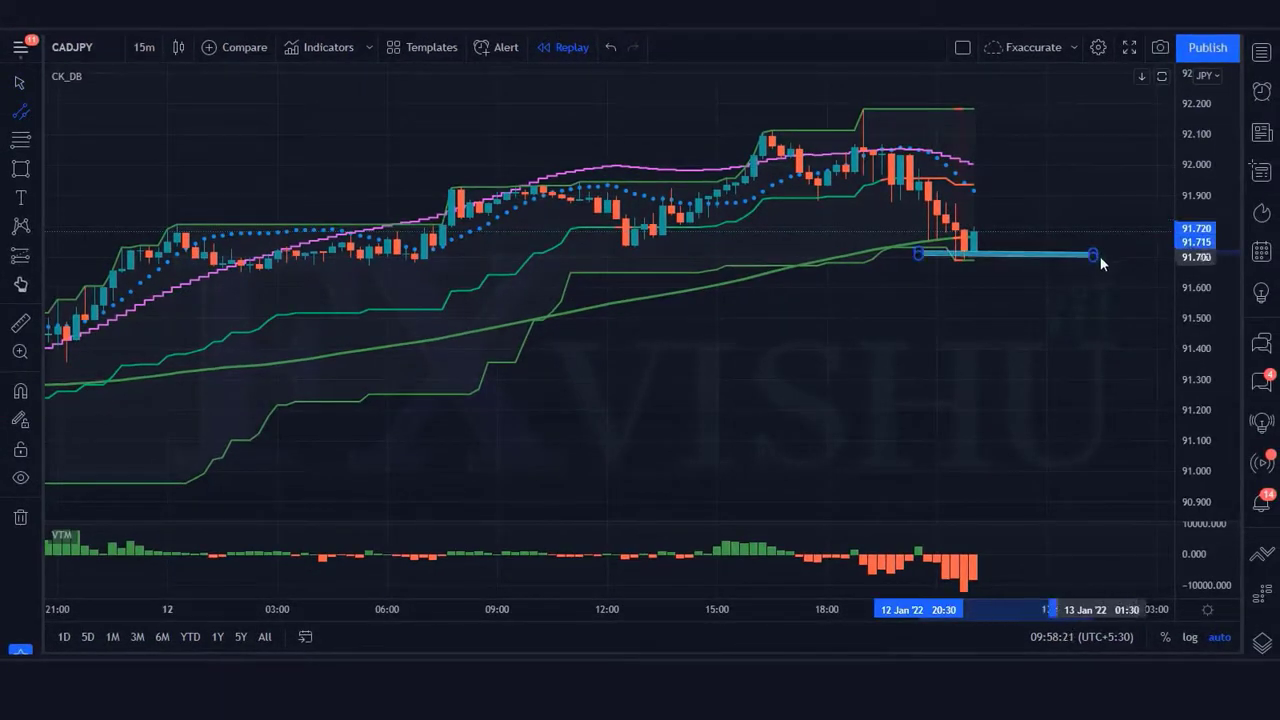
Draw a red stop-loss box above the sell entry and a blue target box below it.
left_click(857, 392)
left_click_drag(957, 176, 1028, 182)
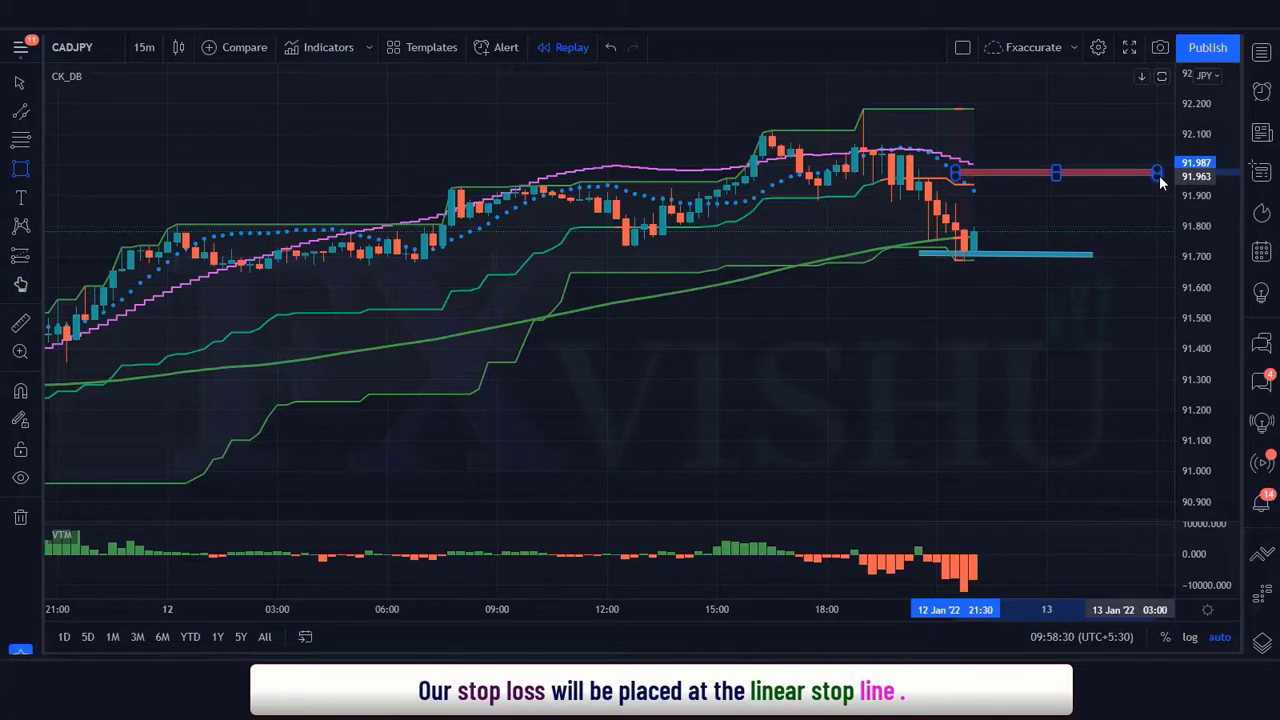
left_click(1074, 132)
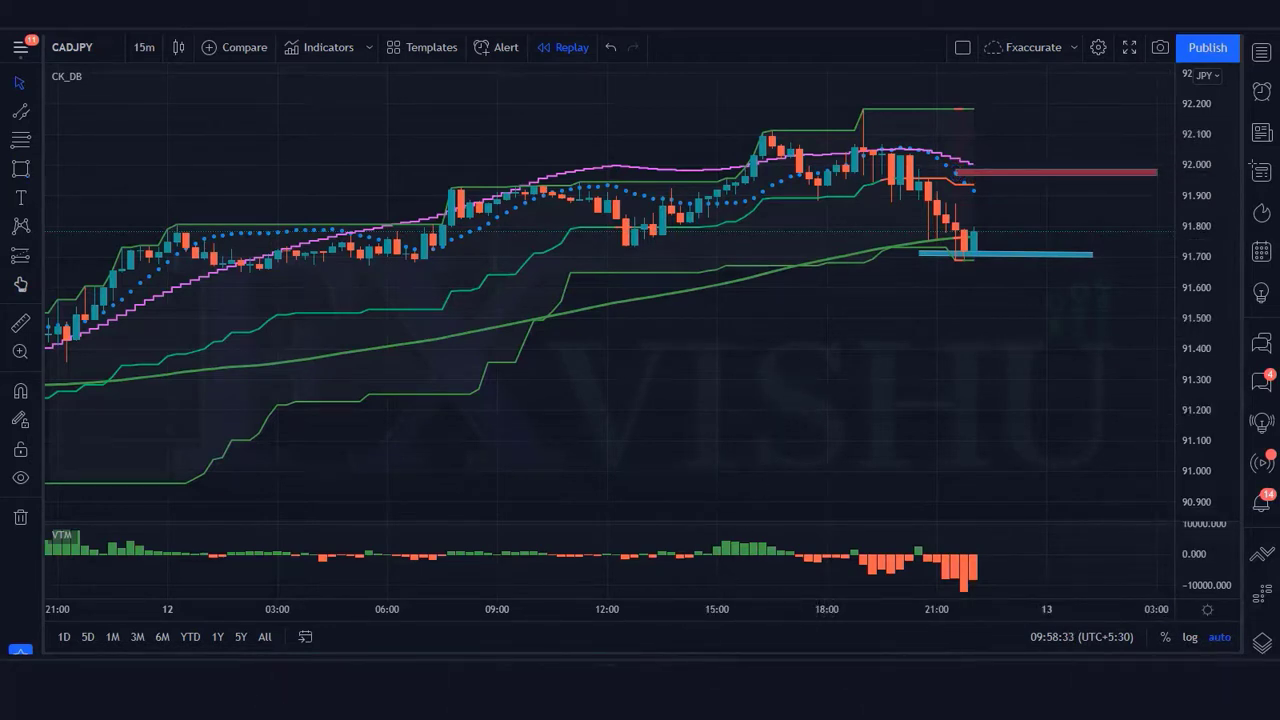
left_click_drag(912, 410, 1160, 401)
left_click(1054, 389)
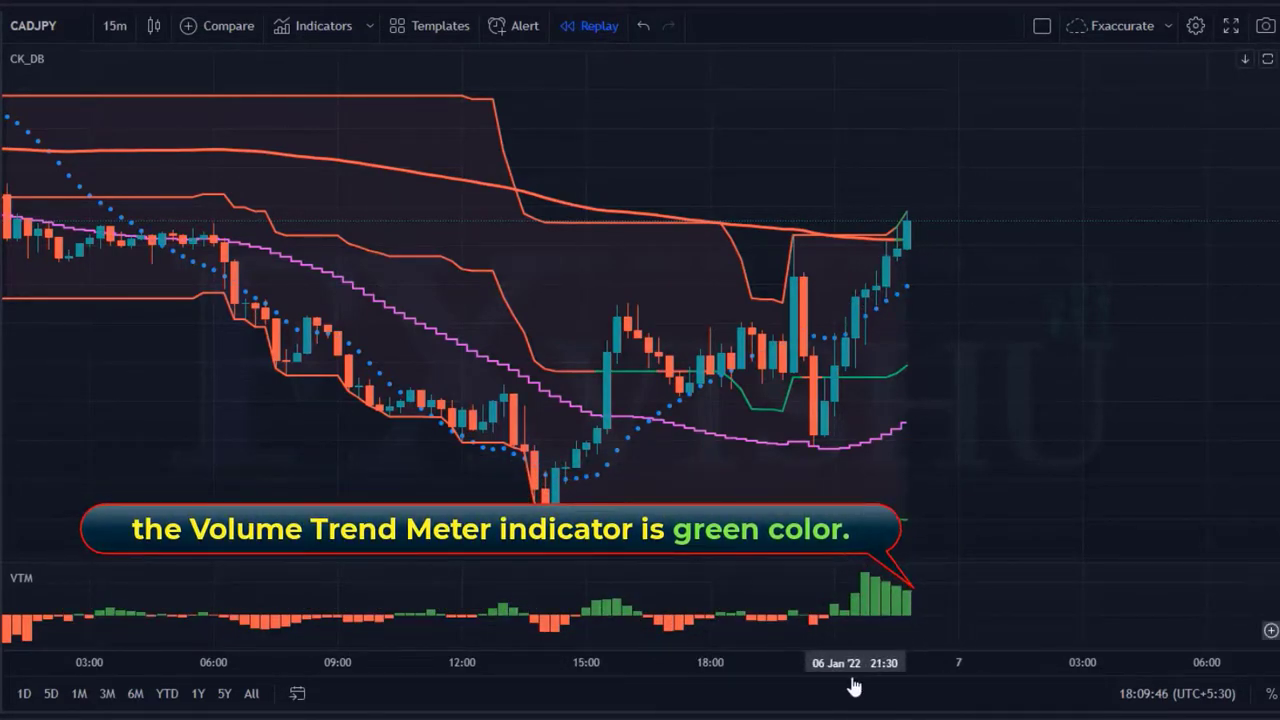
Place a long position at the latest candle with stop at the linear stop and about 2:1 target.
left_click(907, 218)
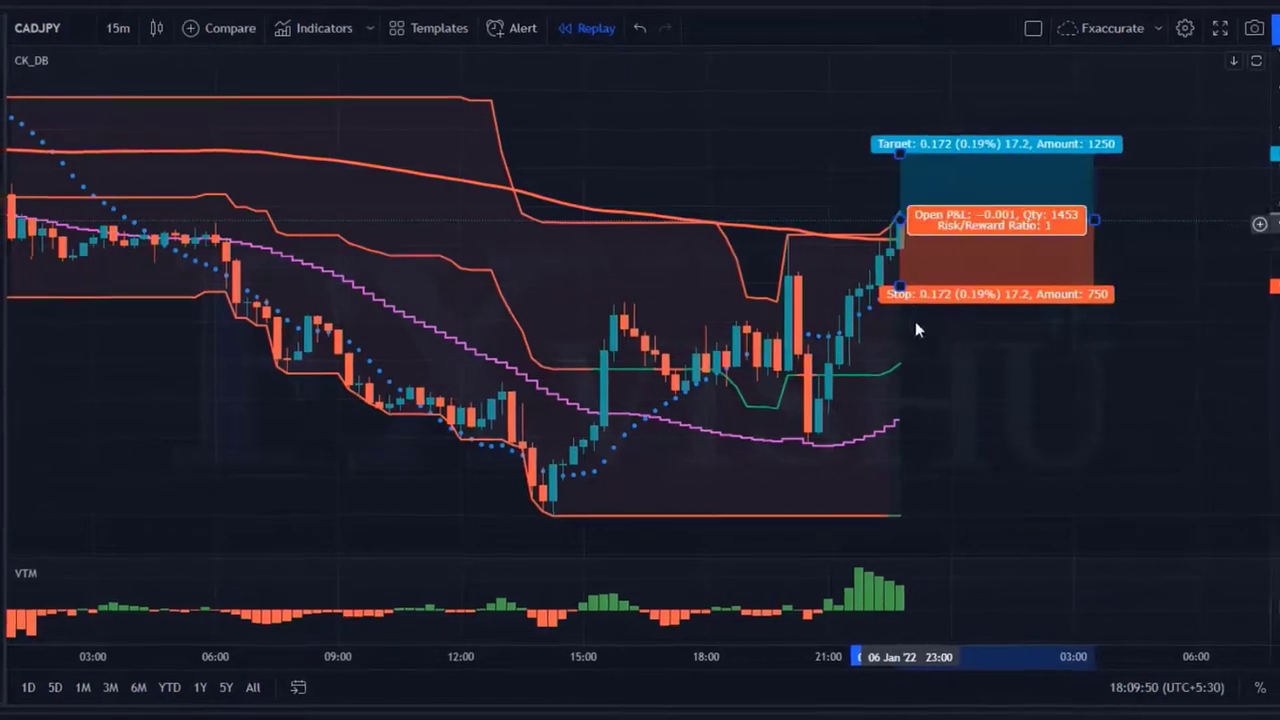
left_click_drag(857, 293, 858, 285)
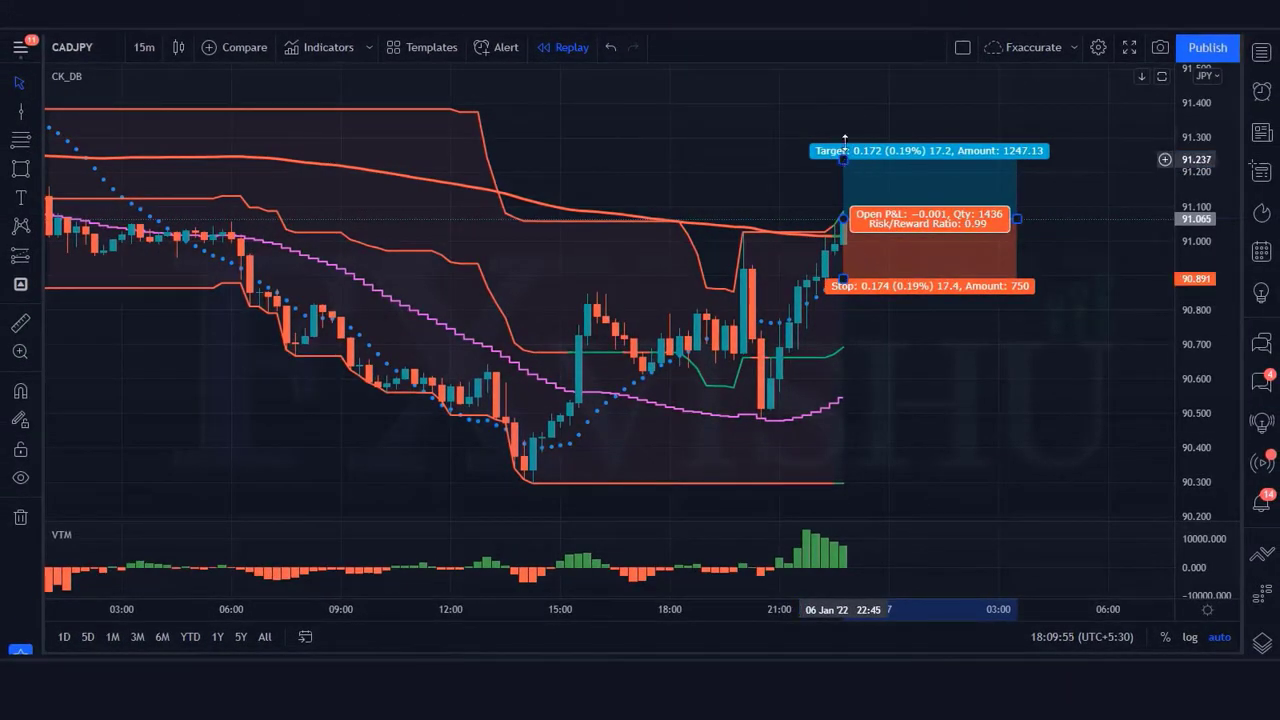
left_click_drag(845, 150, 845, 118)
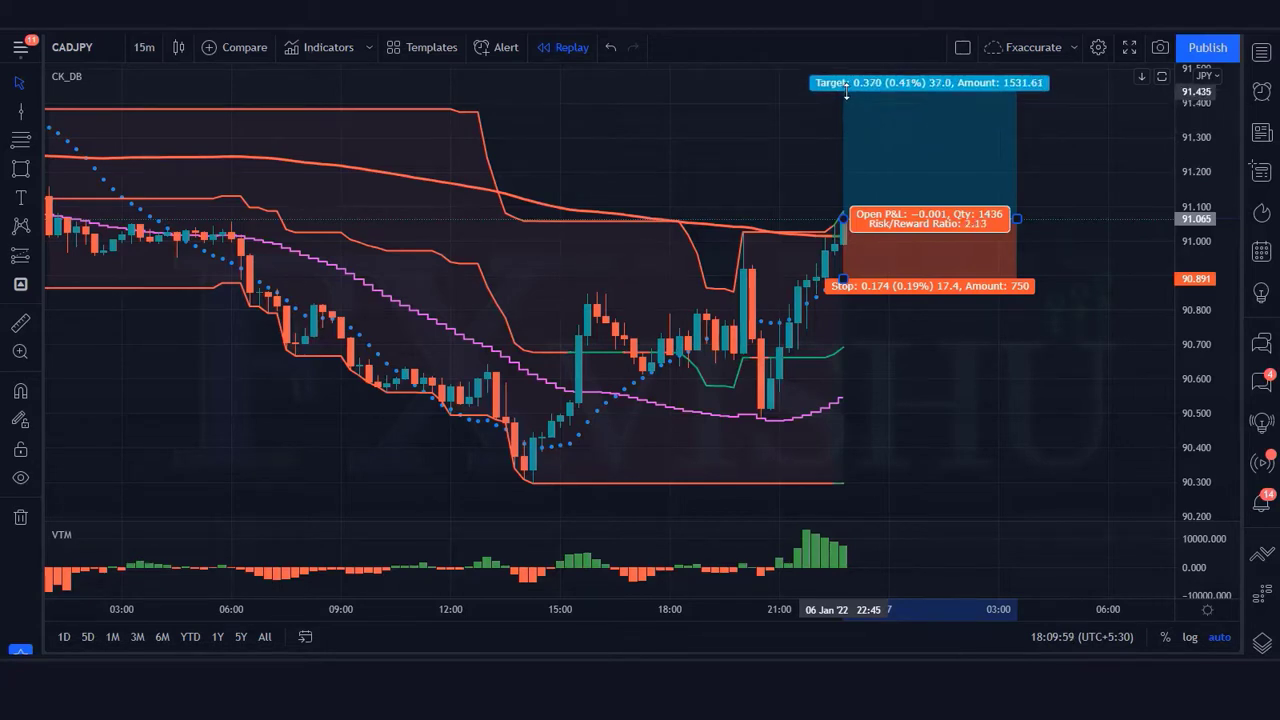
left_click(922, 523)
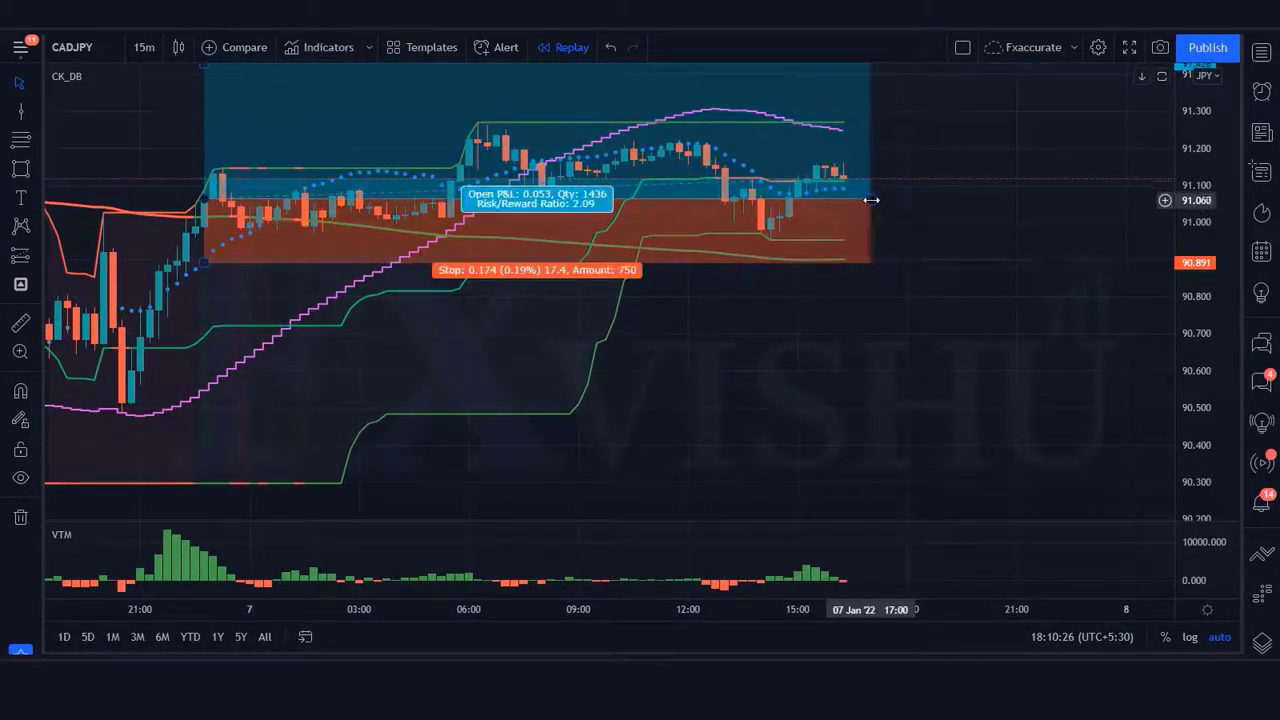
Stretch the long position box across the replayed bars to where the target was hit.
left_click_drag(871, 200, 1088, 200)
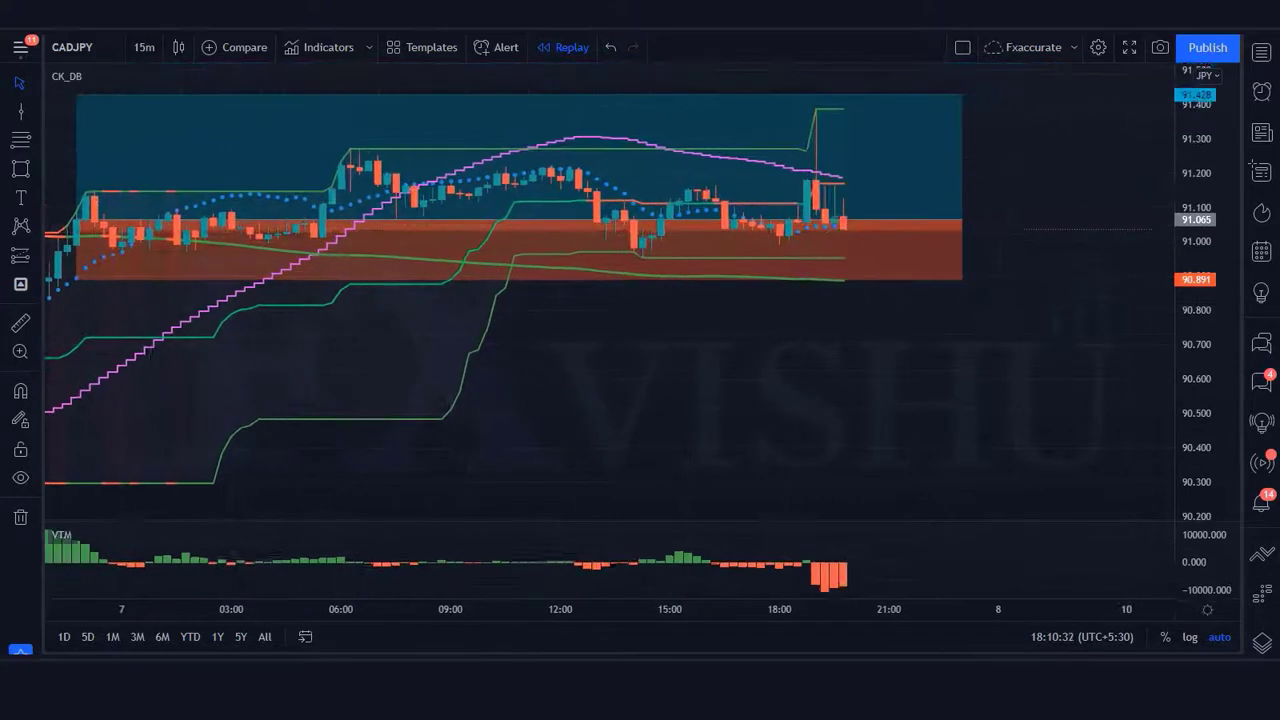
left_click_drag(852, 235, 841, 232)
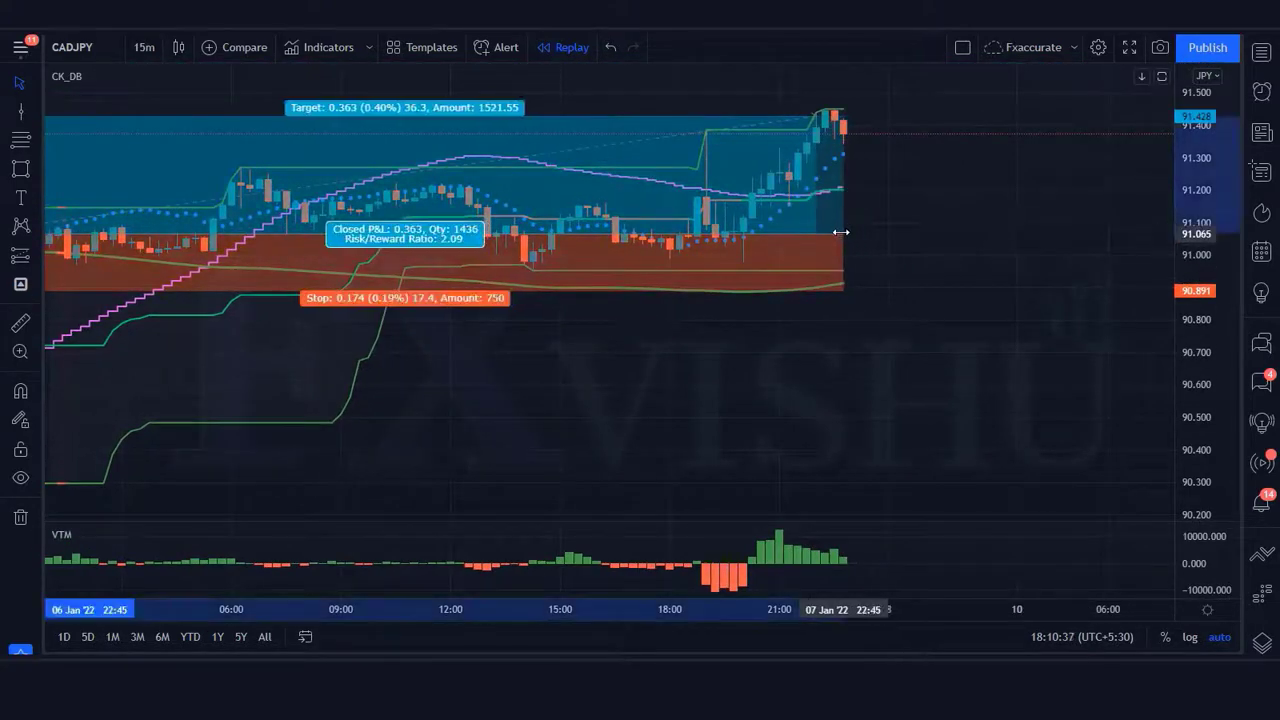
left_click(920, 268)
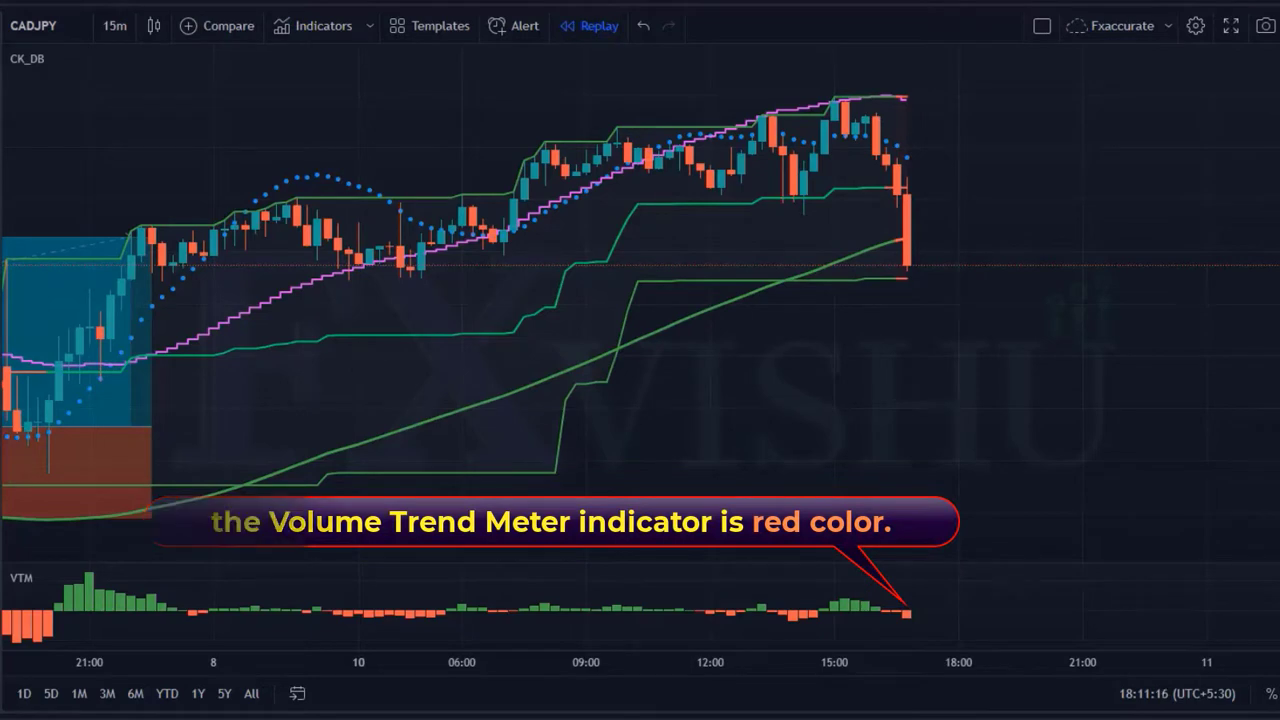
Place a short position with stop at 91.580 and ~2.18 reward-to-risk, trimmed to the trade's end.
left_click(907, 265)
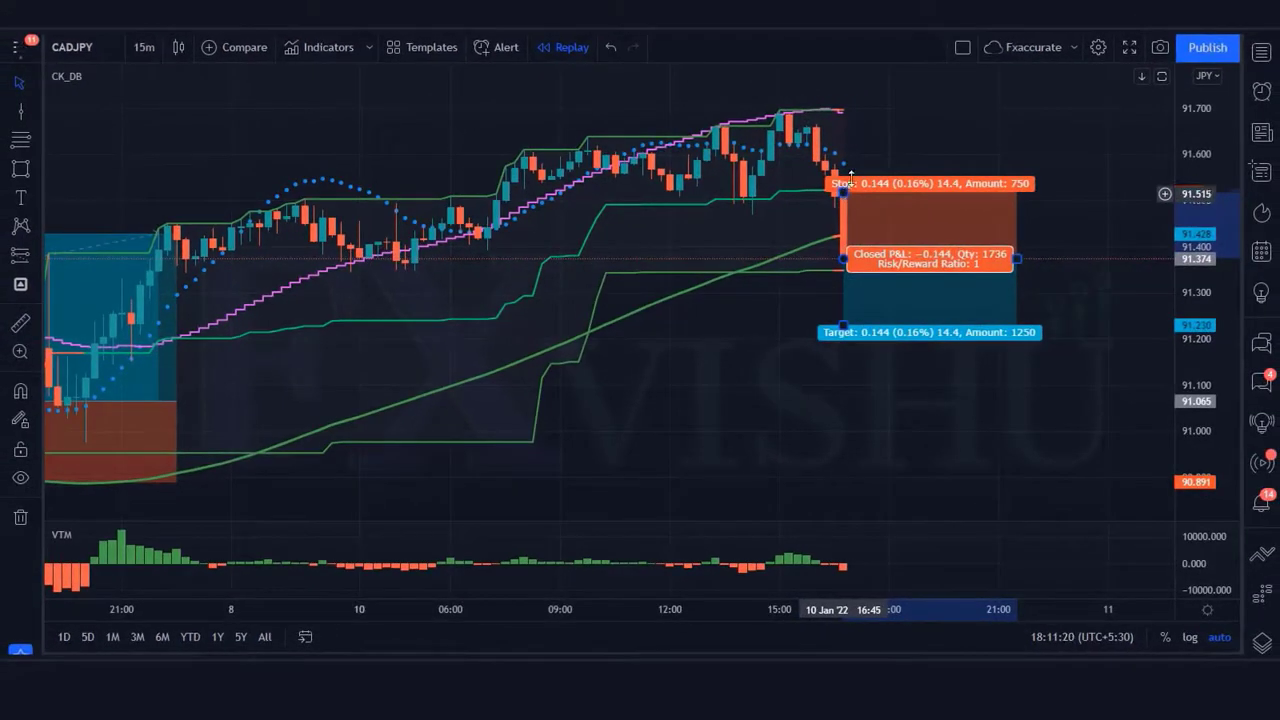
left_click_drag(844, 190, 856, 160)
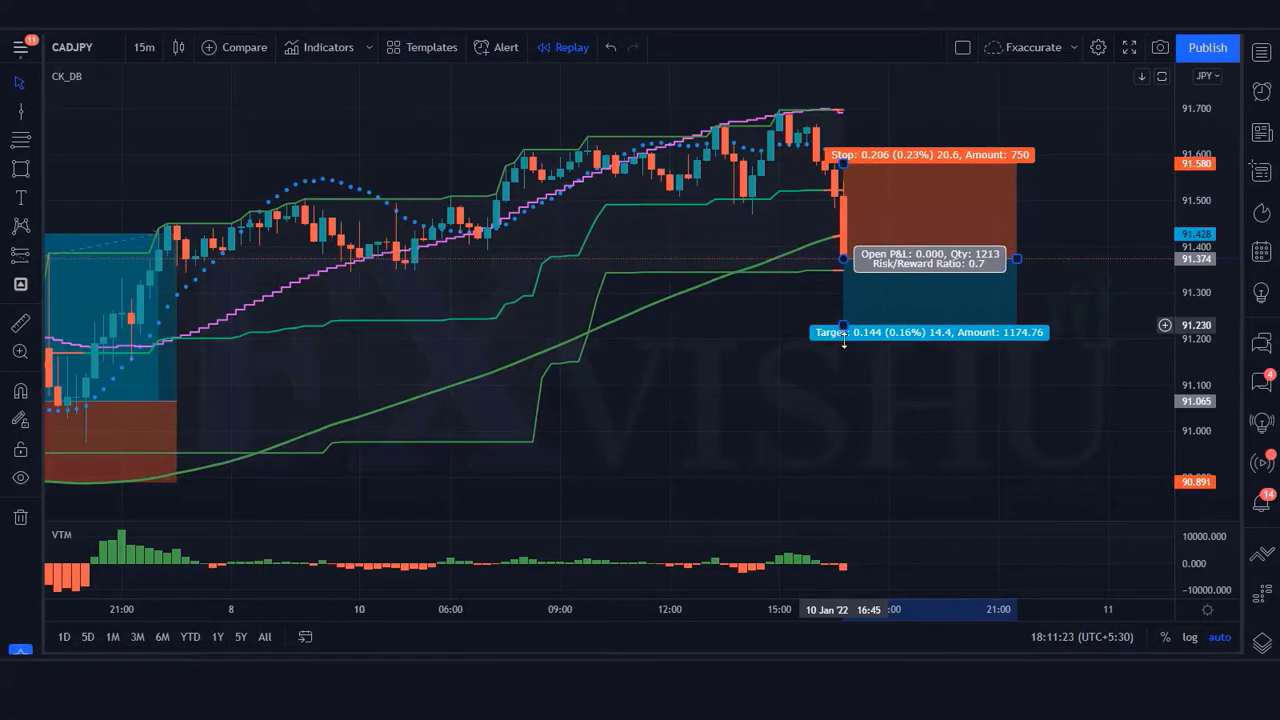
left_click_drag(844, 341, 861, 461)
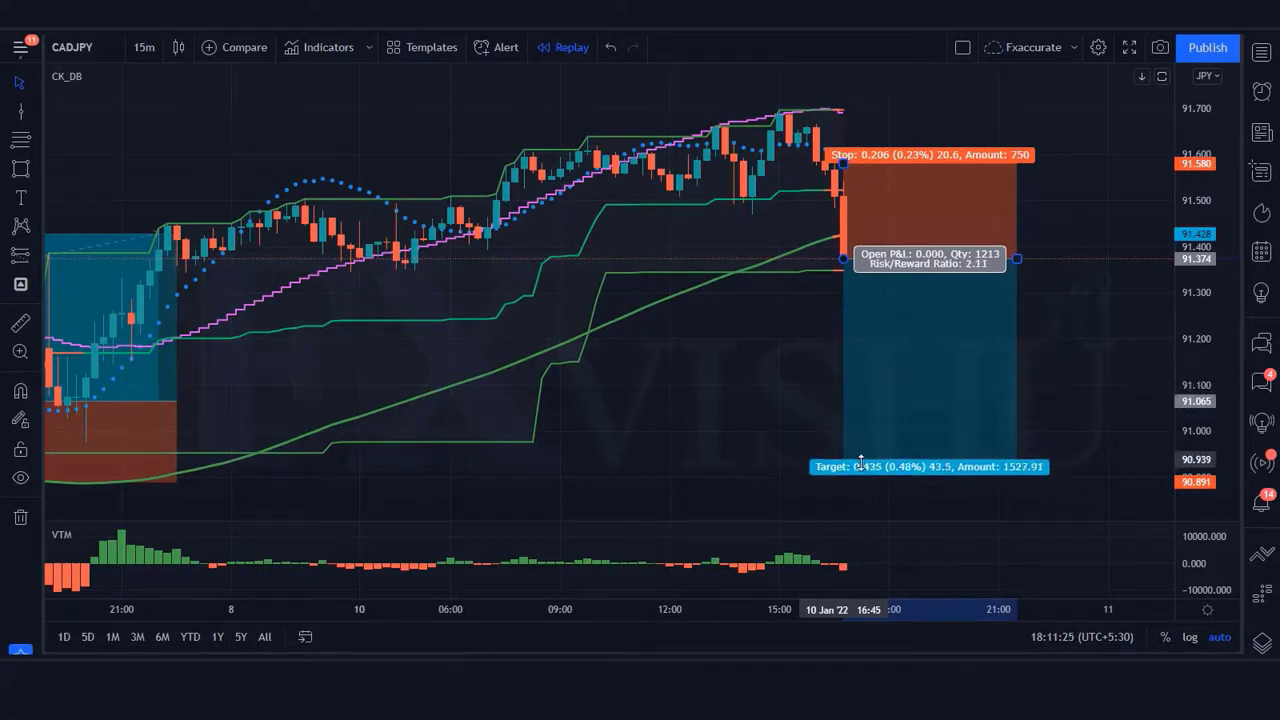
left_click(801, 416)
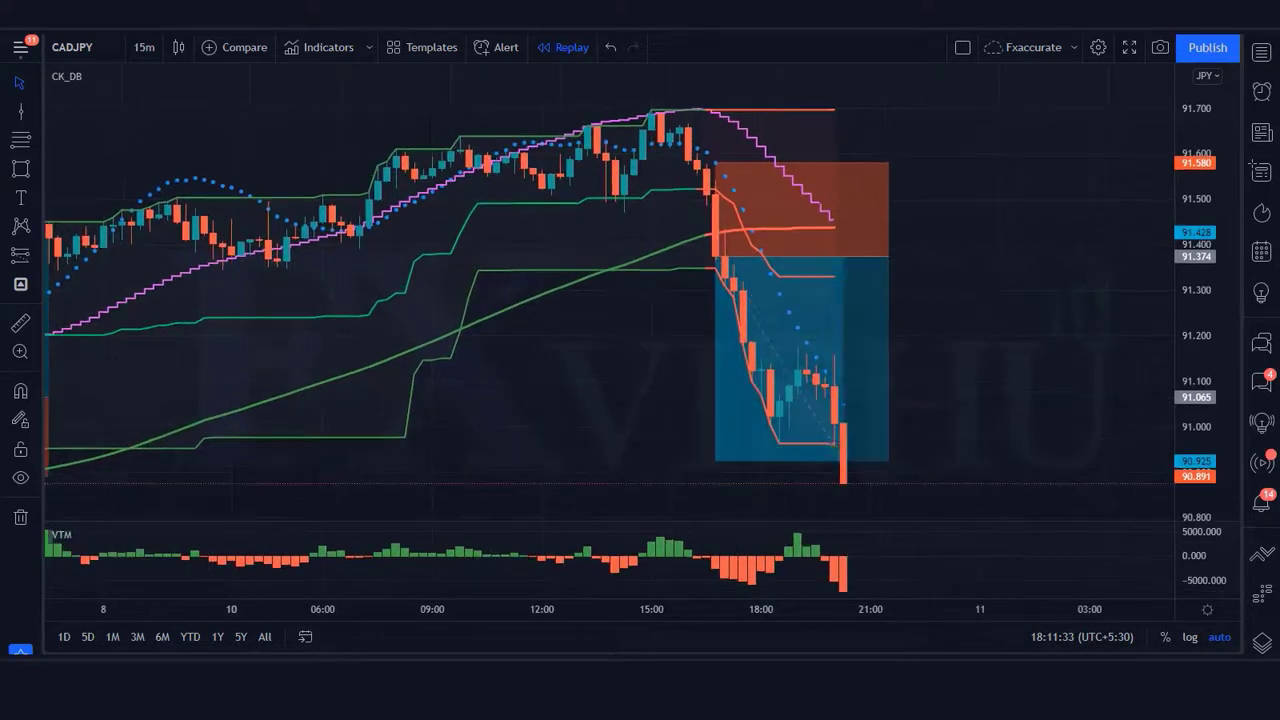
left_click_drag(874, 249, 843, 249)
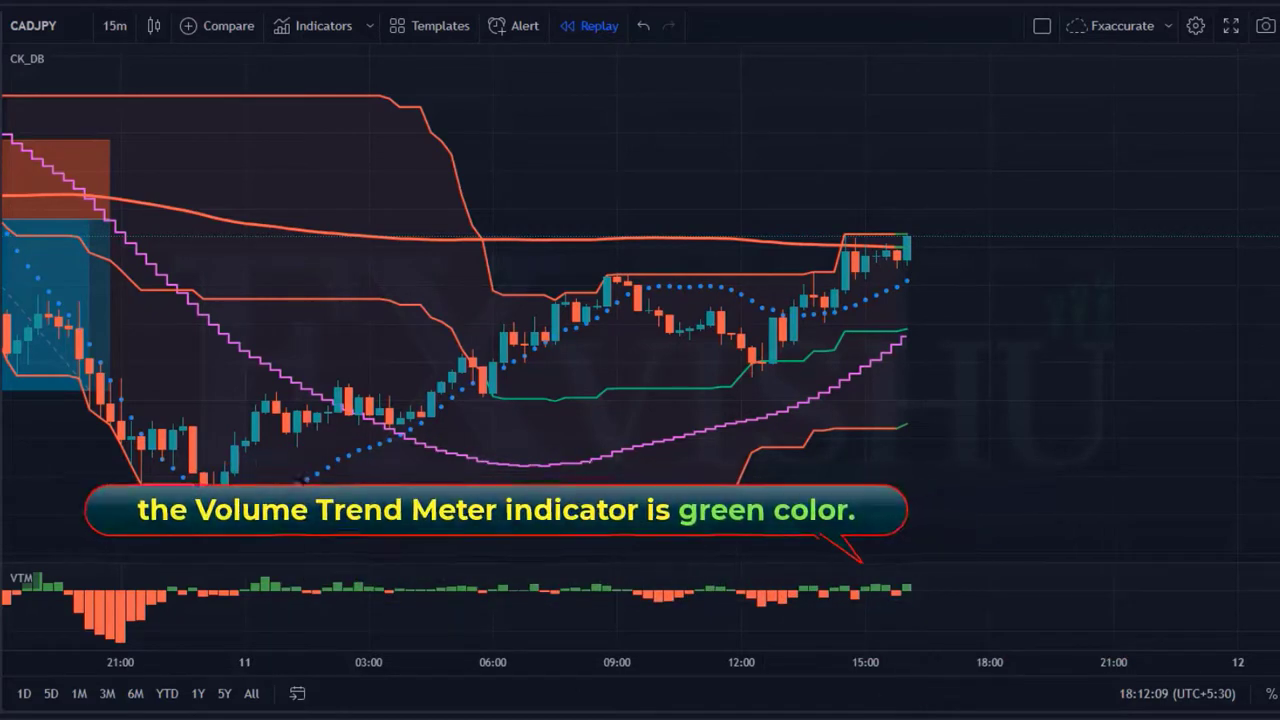
Place a long position with a ~2:1 target and extend it to the candle where the target hit.
left_click(907, 234)
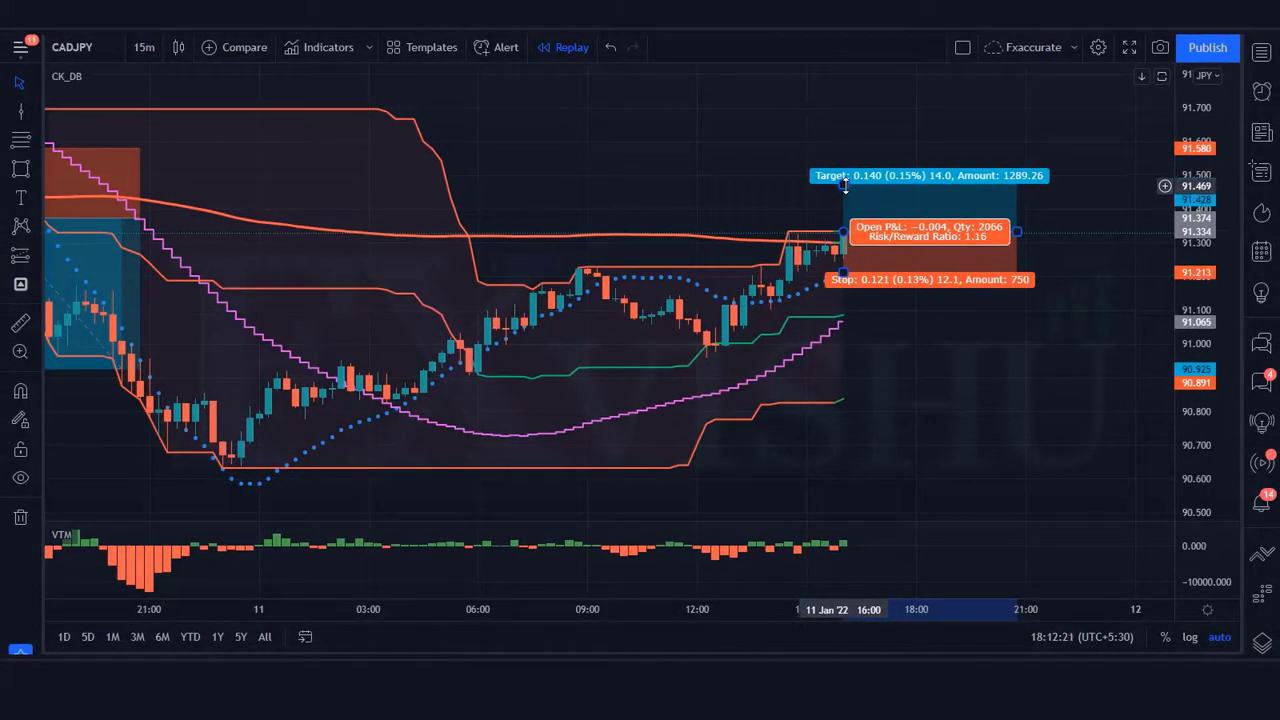
left_click_drag(845, 185, 845, 144)
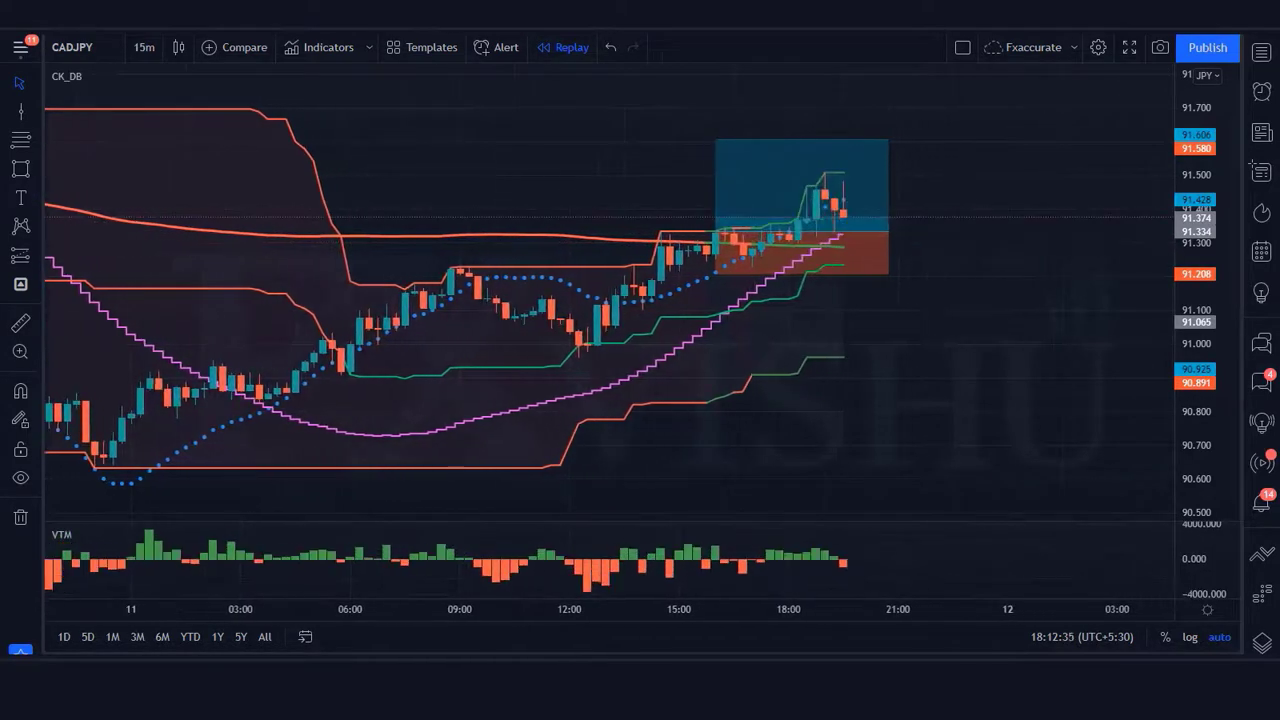
left_click_drag(844, 240, 970, 235)
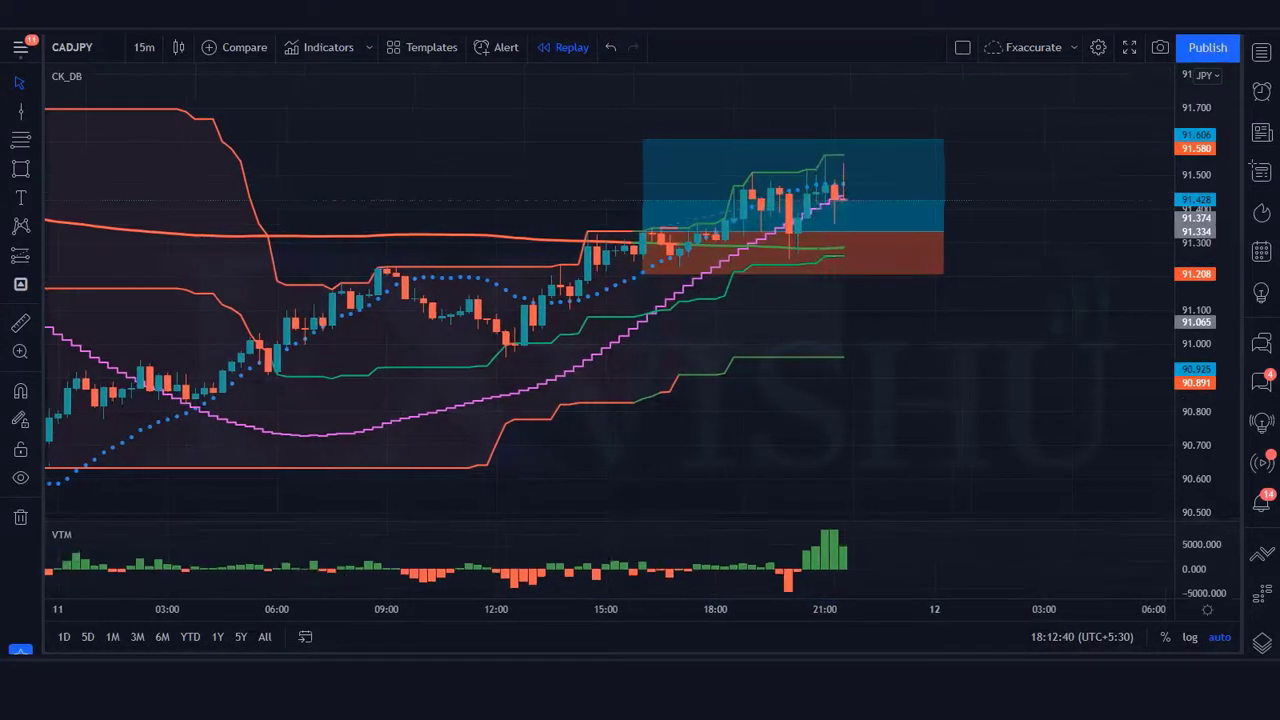
mouse_move(878, 256)
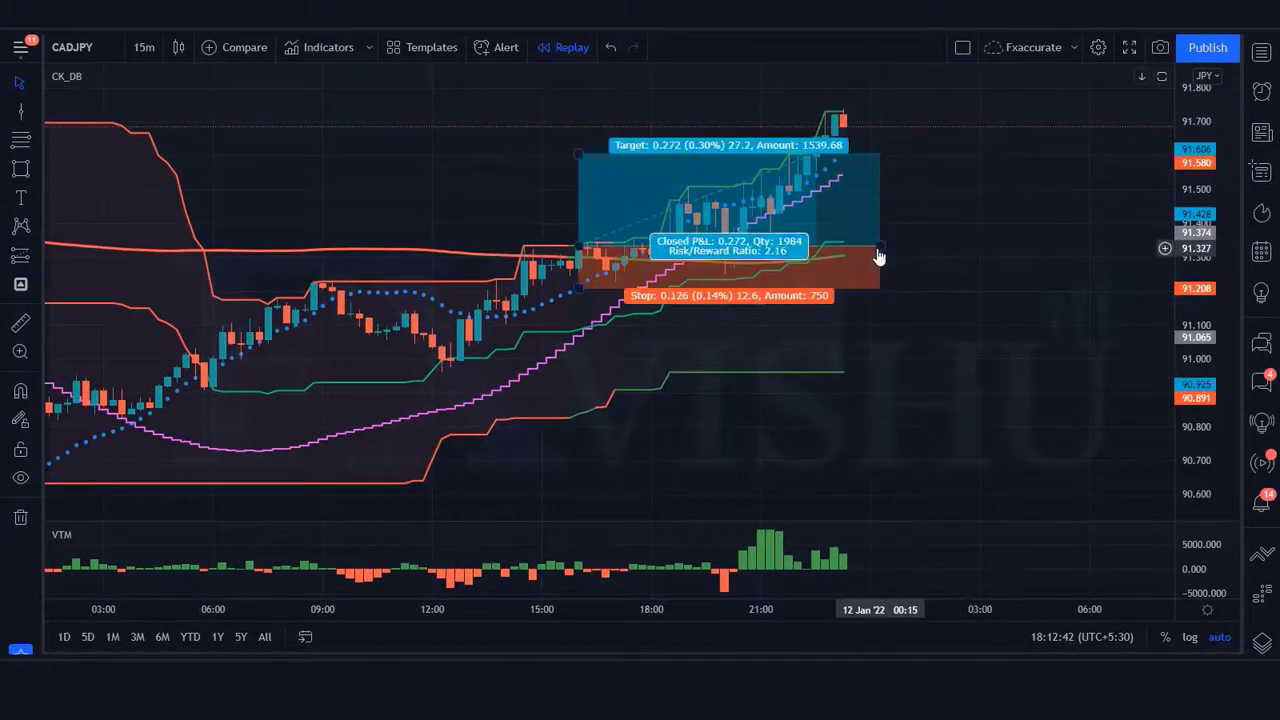
left_click_drag(874, 246, 831, 243)
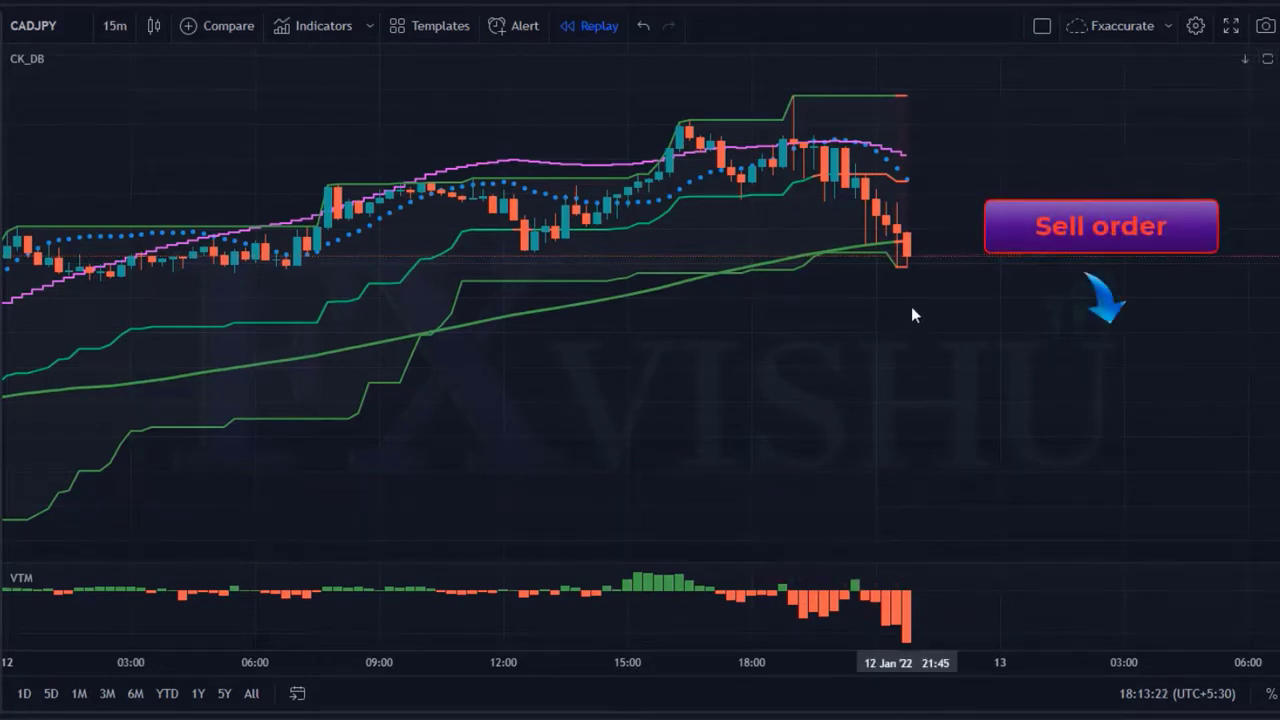
Place a short position at the latest candle, stop above the linear stop, target about 2:1.
left_click(906, 256)
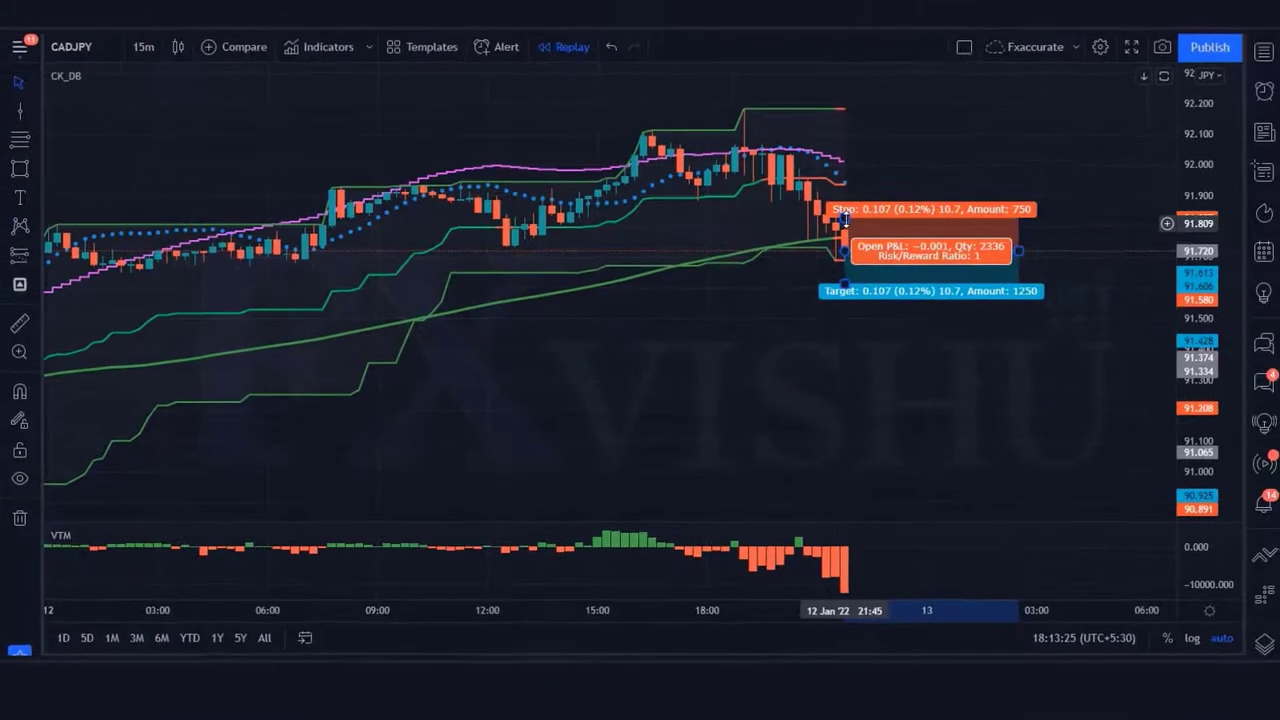
left_click_drag(886, 218, 893, 180)
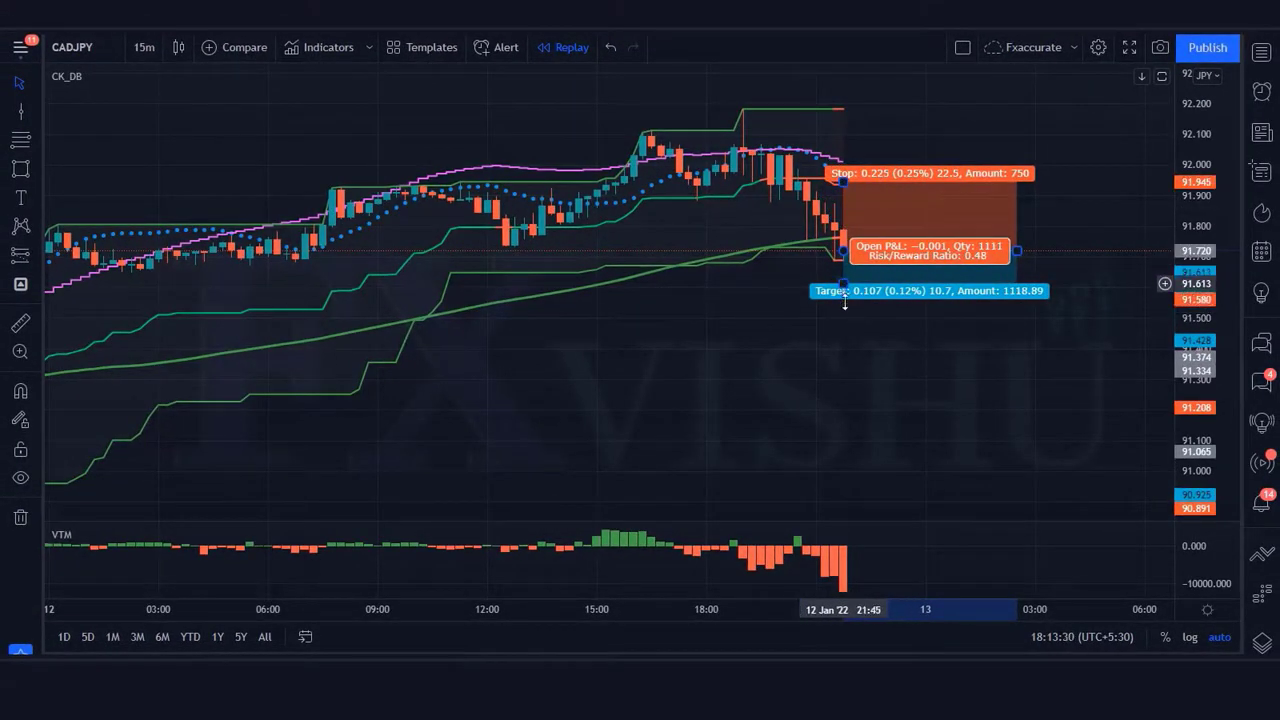
left_click_drag(845, 301, 843, 408)
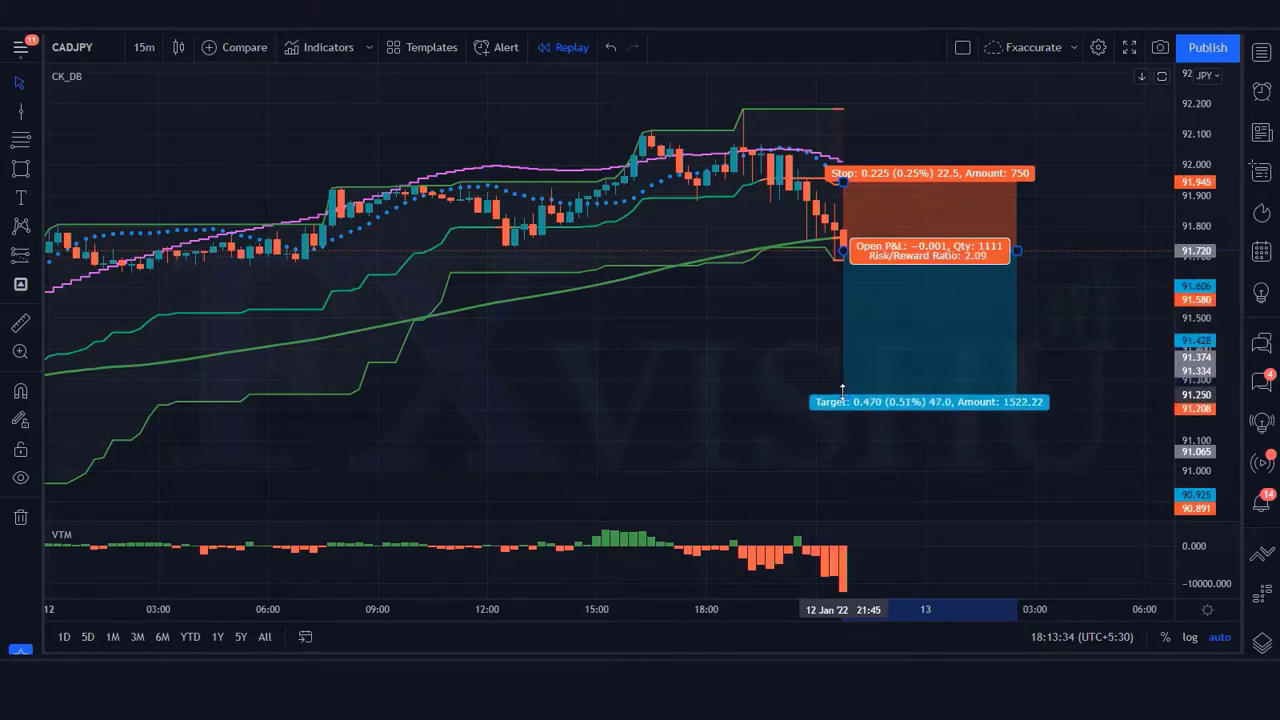
left_click(681, 311)
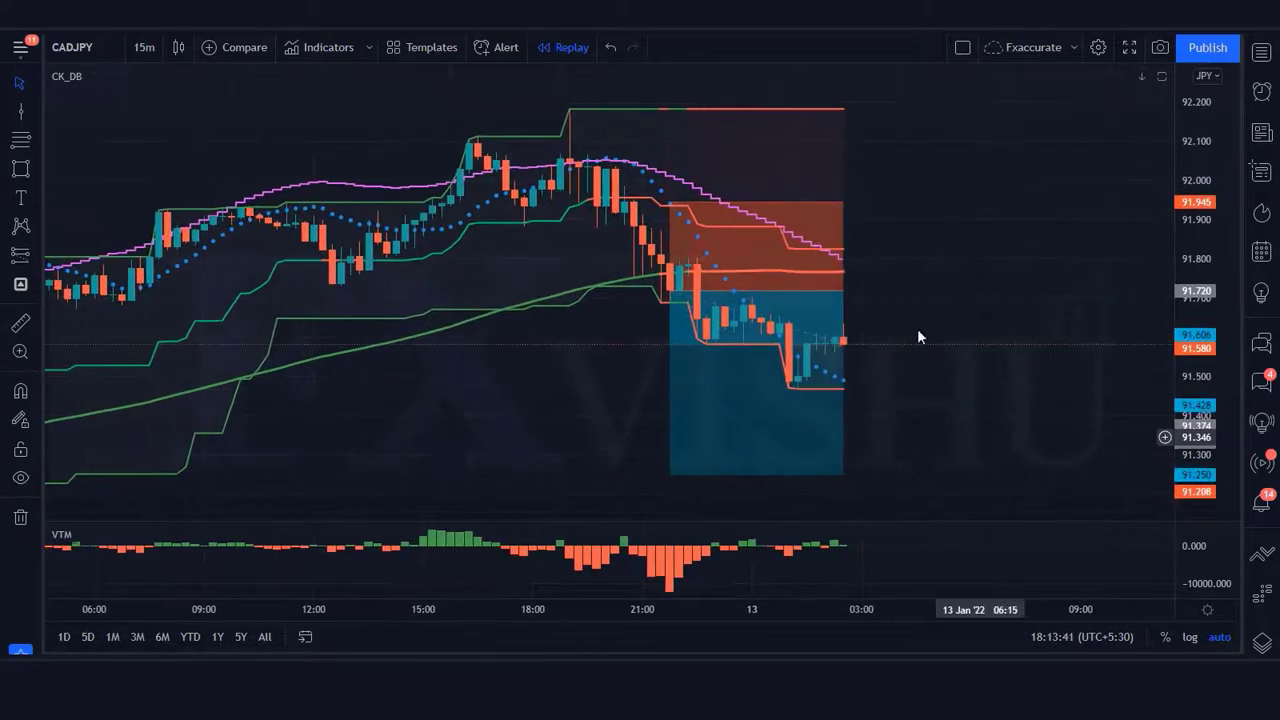
Stretch the short position box rightward across the newly replayed candles.
left_click_drag(844, 290, 1107, 290)
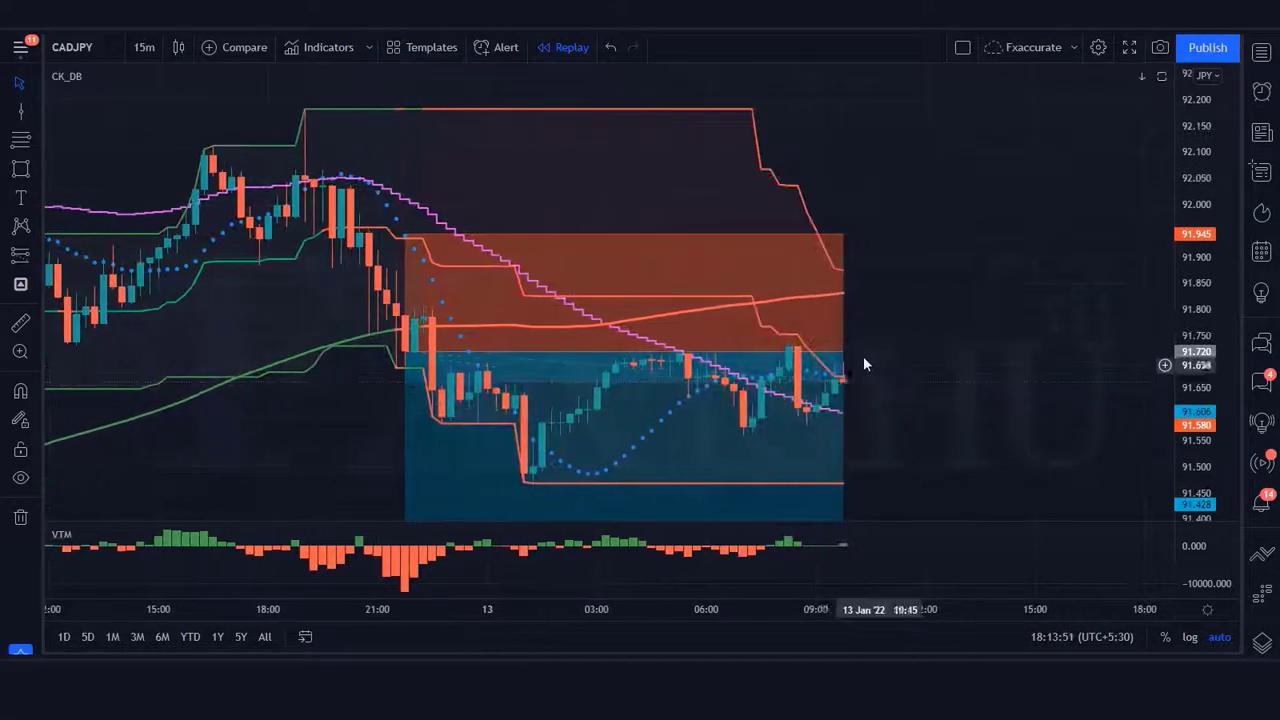
left_click_drag(863, 356, 1088, 358)
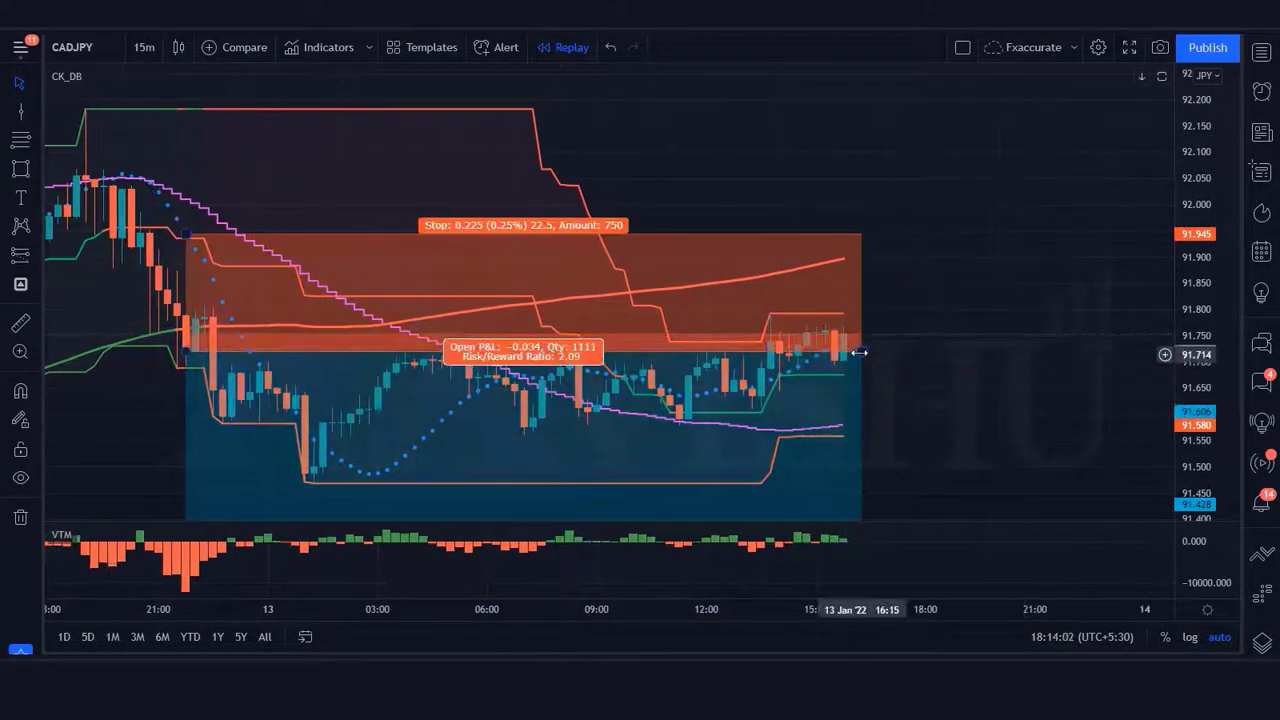
left_click_drag(868, 352, 1062, 356)
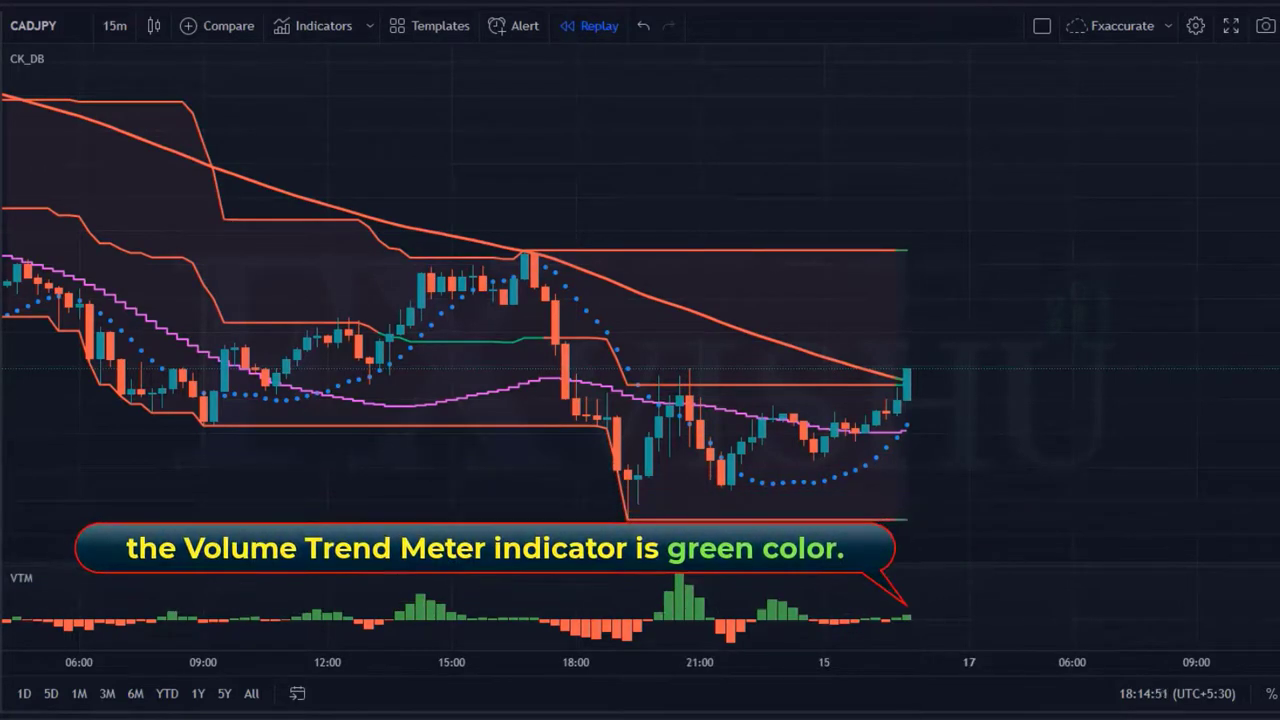
Place a long position at the latest candle with its target raised to about 2:1 reward-to-risk.
left_click(907, 372)
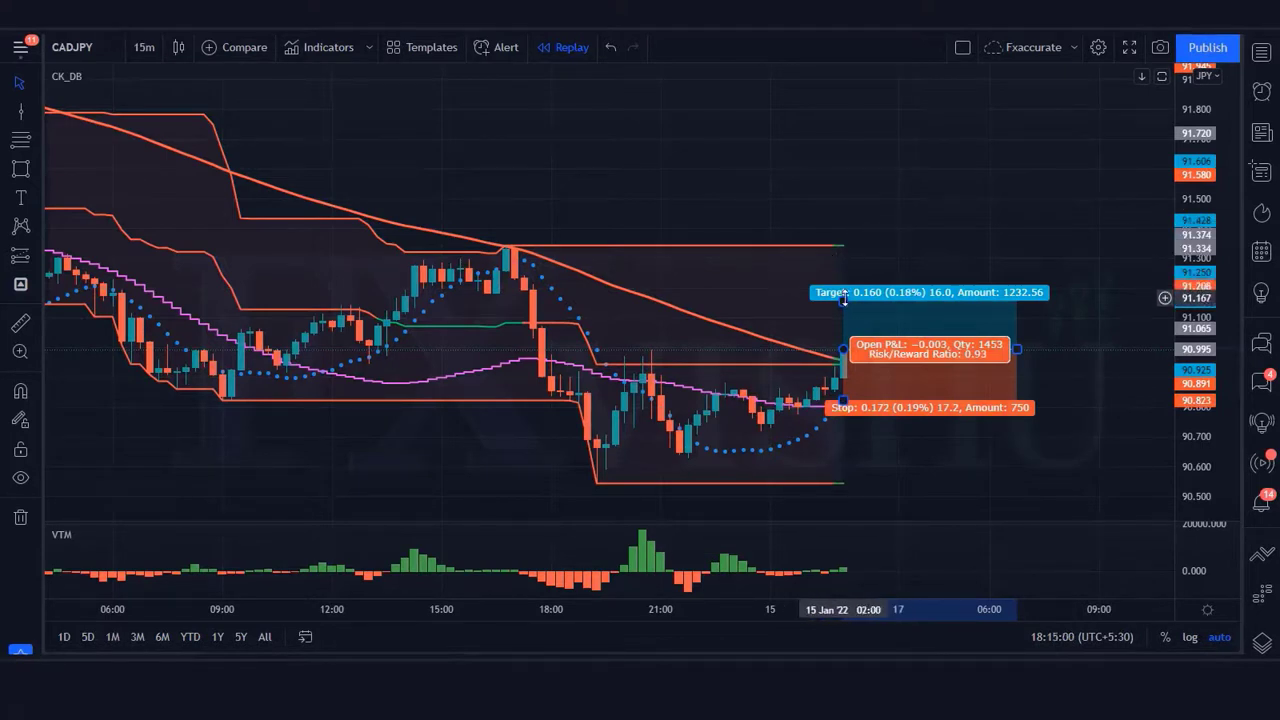
left_click_drag(846, 278, 847, 240)
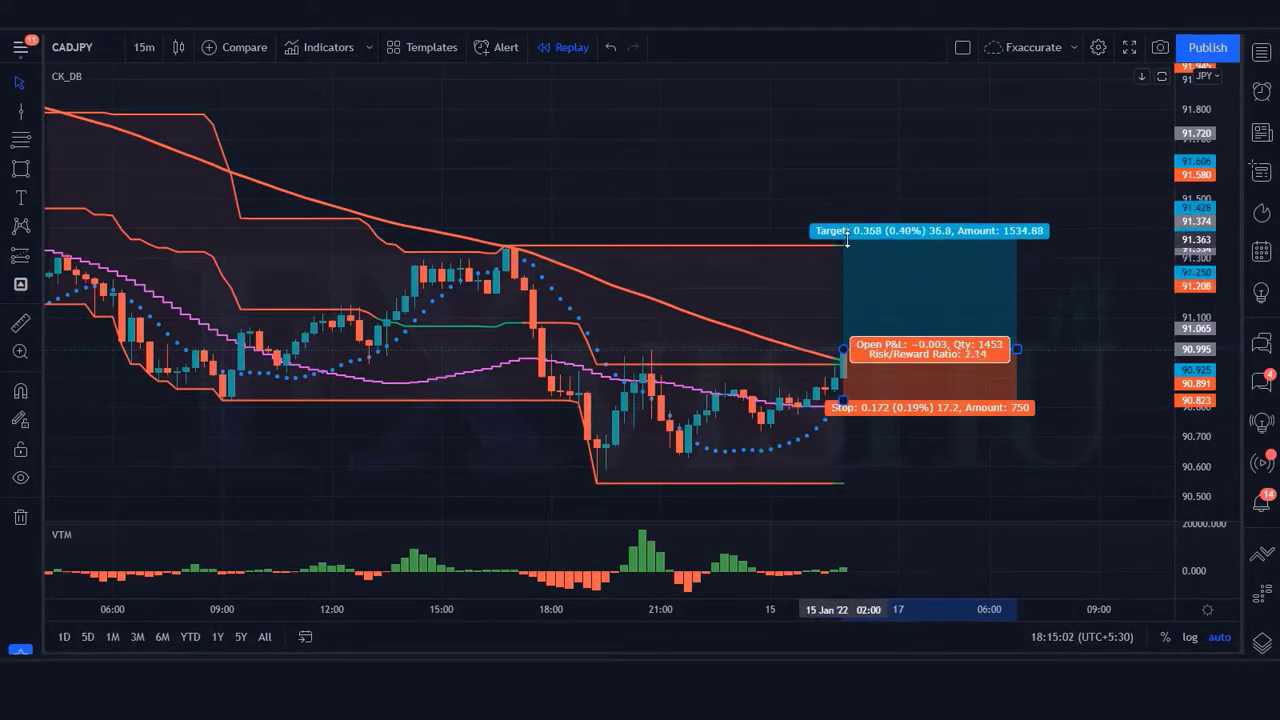
left_click(997, 632)
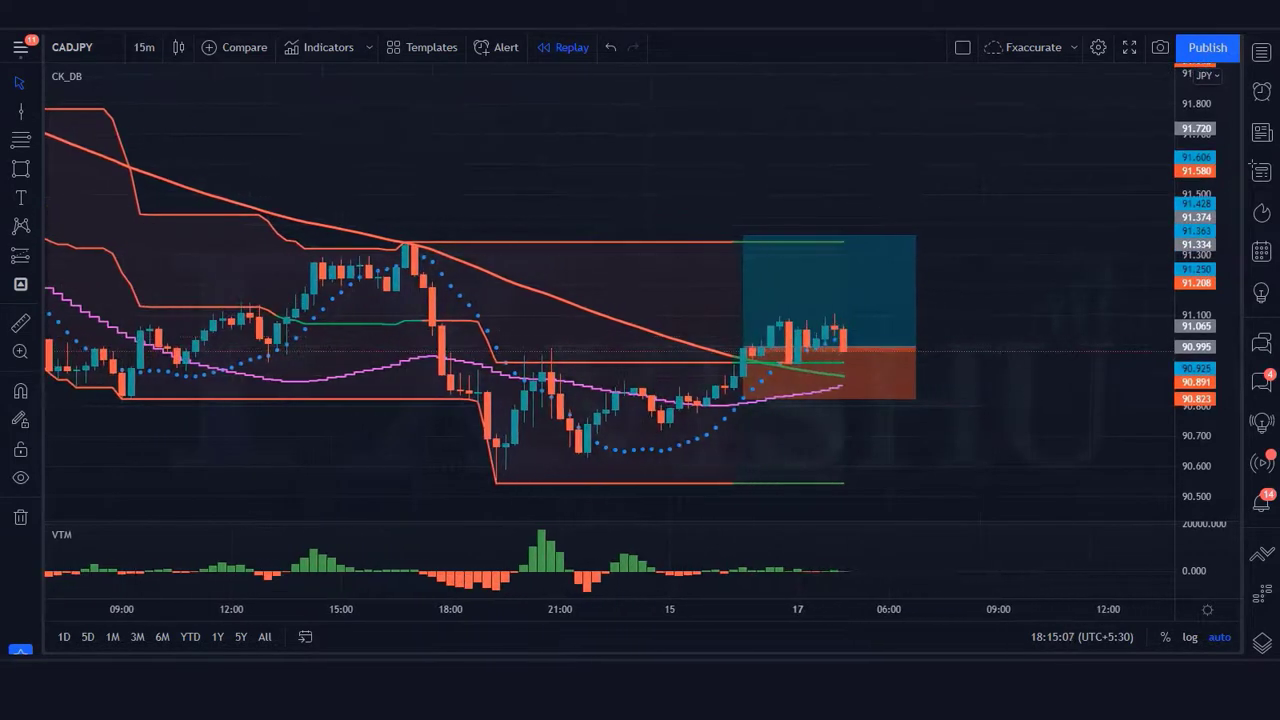
Extend the long position box over the later candles, trimming its right end slightly.
left_click_drag(843, 340, 967, 345)
left_click(1023, 446)
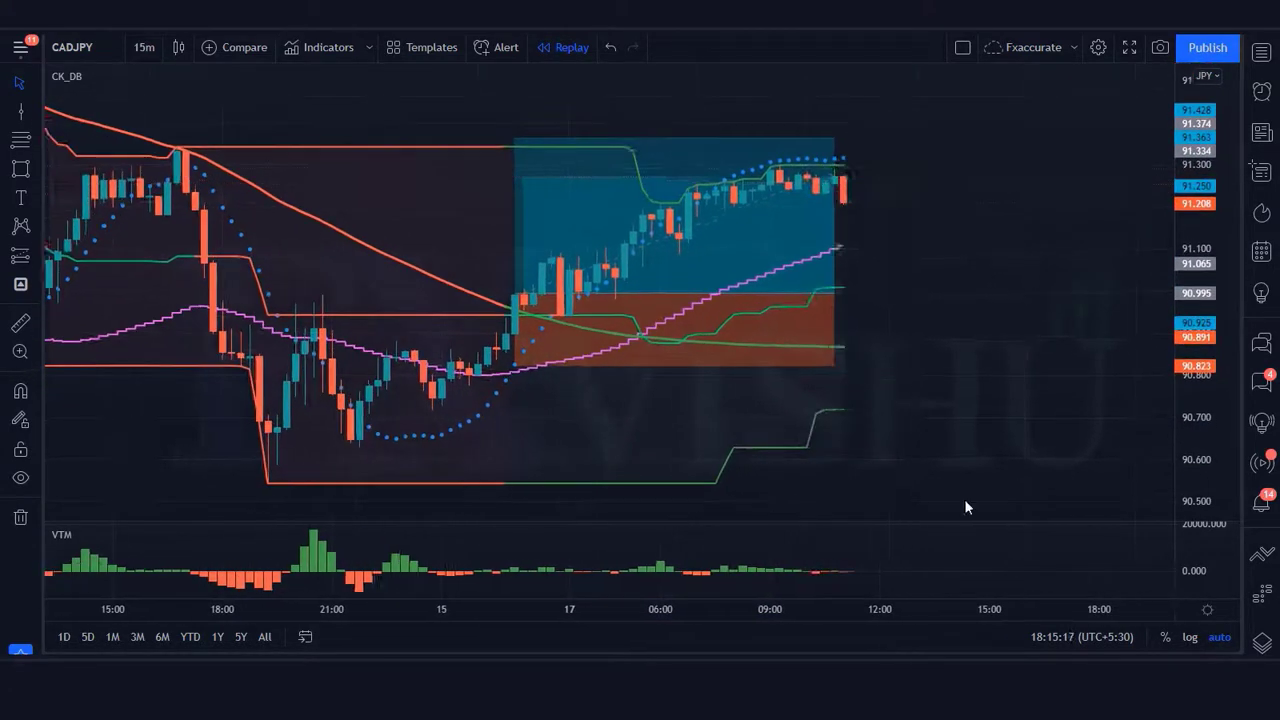
mouse_move(820, 301)
left_click_drag(820, 301, 952, 370)
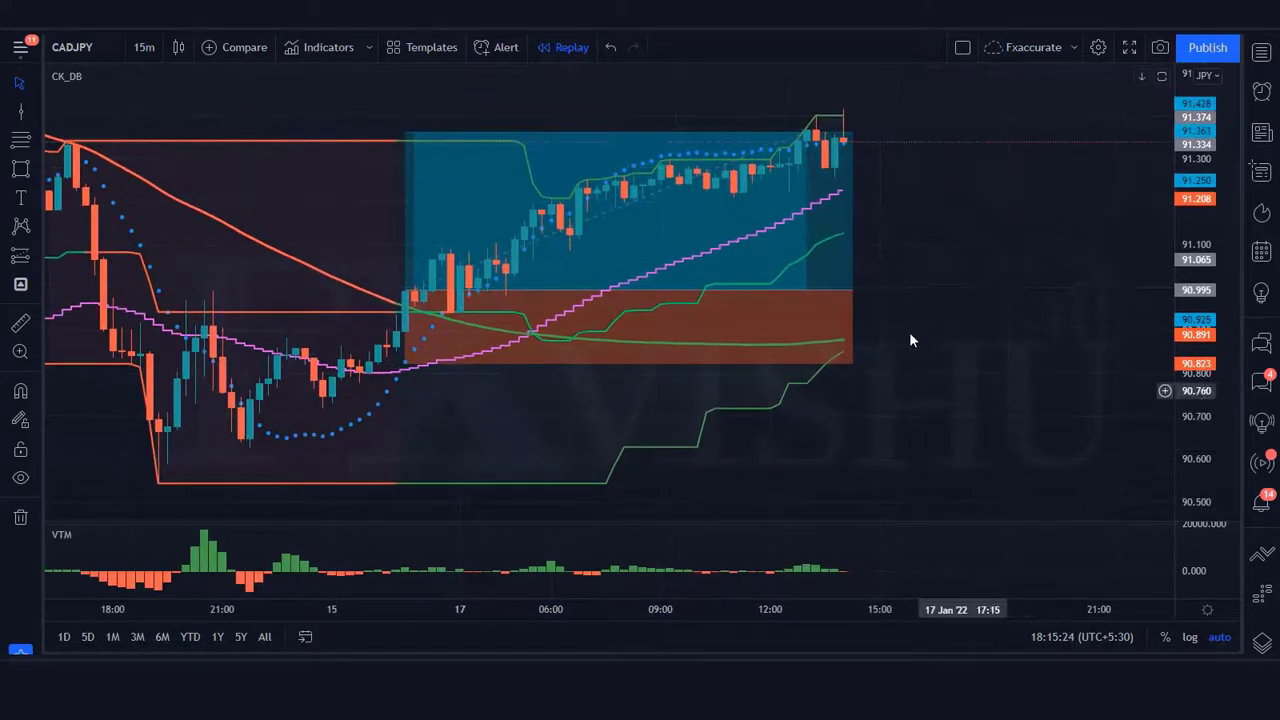
left_click_drag(853, 295, 828, 289)
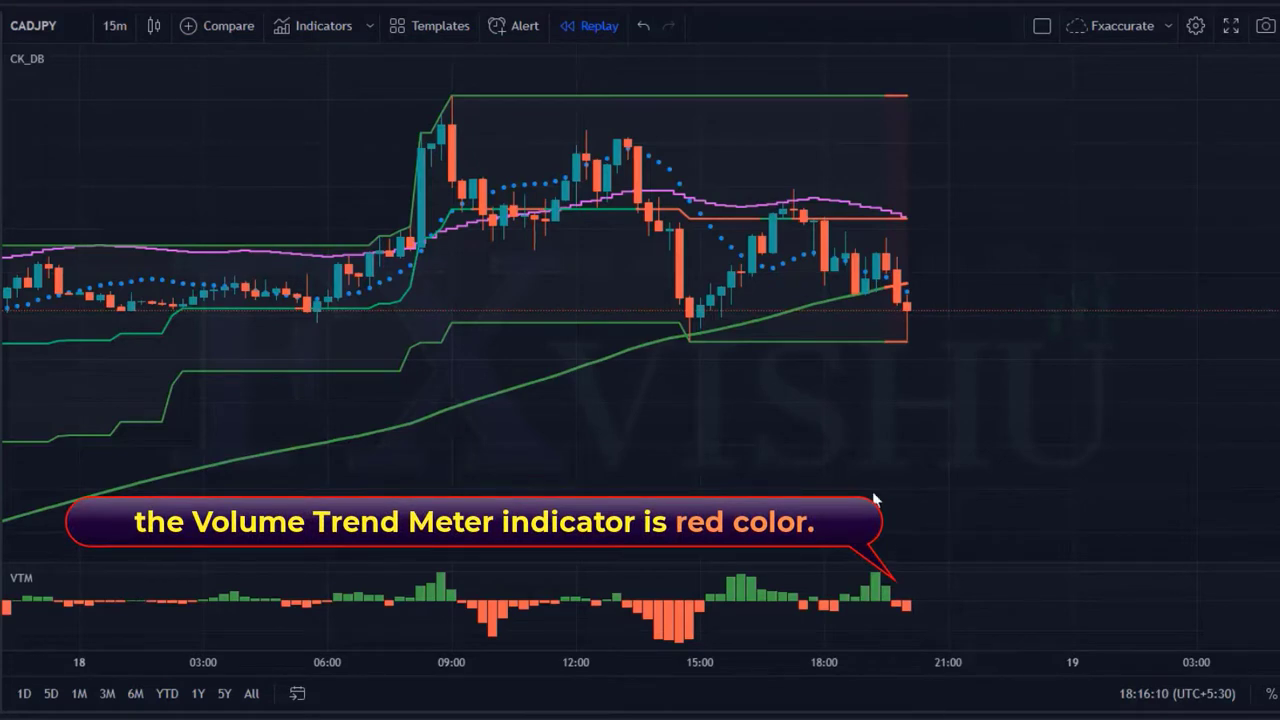
Place a short position at the latest candle, fine-tuning stop and target to about 2:1 reward-to-risk.
left_click(897, 303)
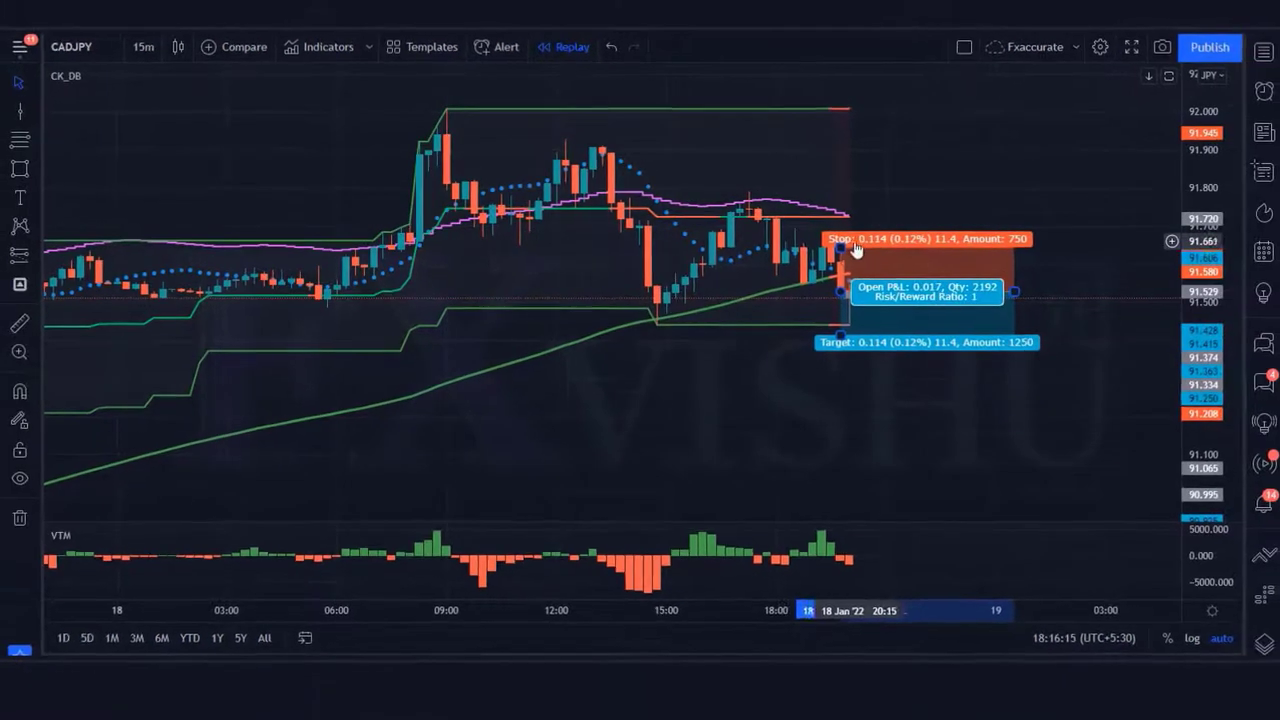
left_click_drag(842, 245, 847, 240)
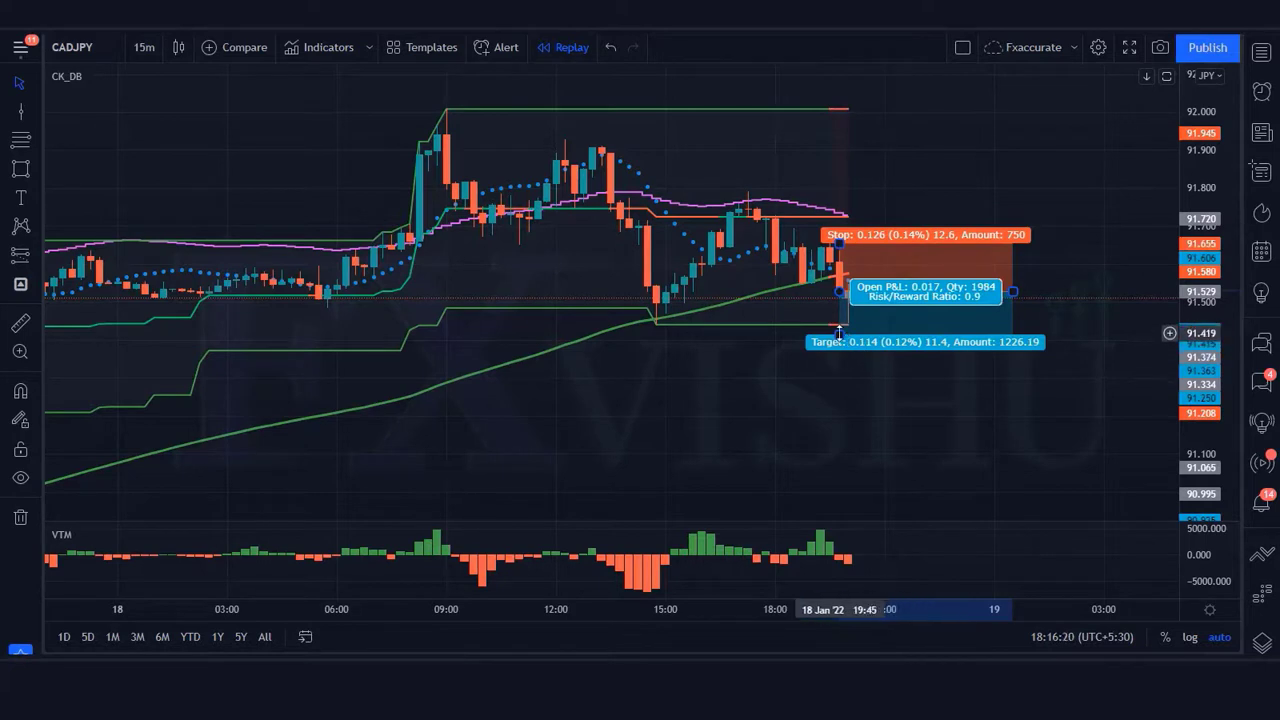
left_click_drag(840, 334, 848, 389)
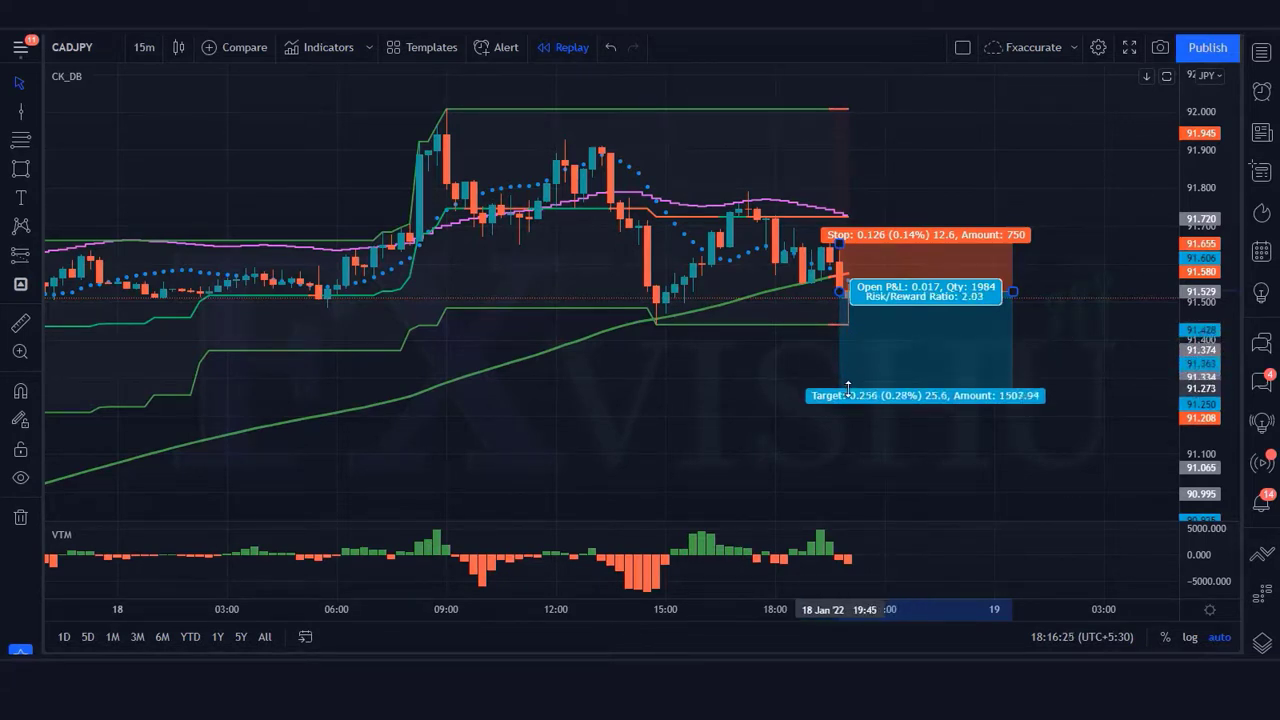
left_click_drag(841, 243, 843, 239)
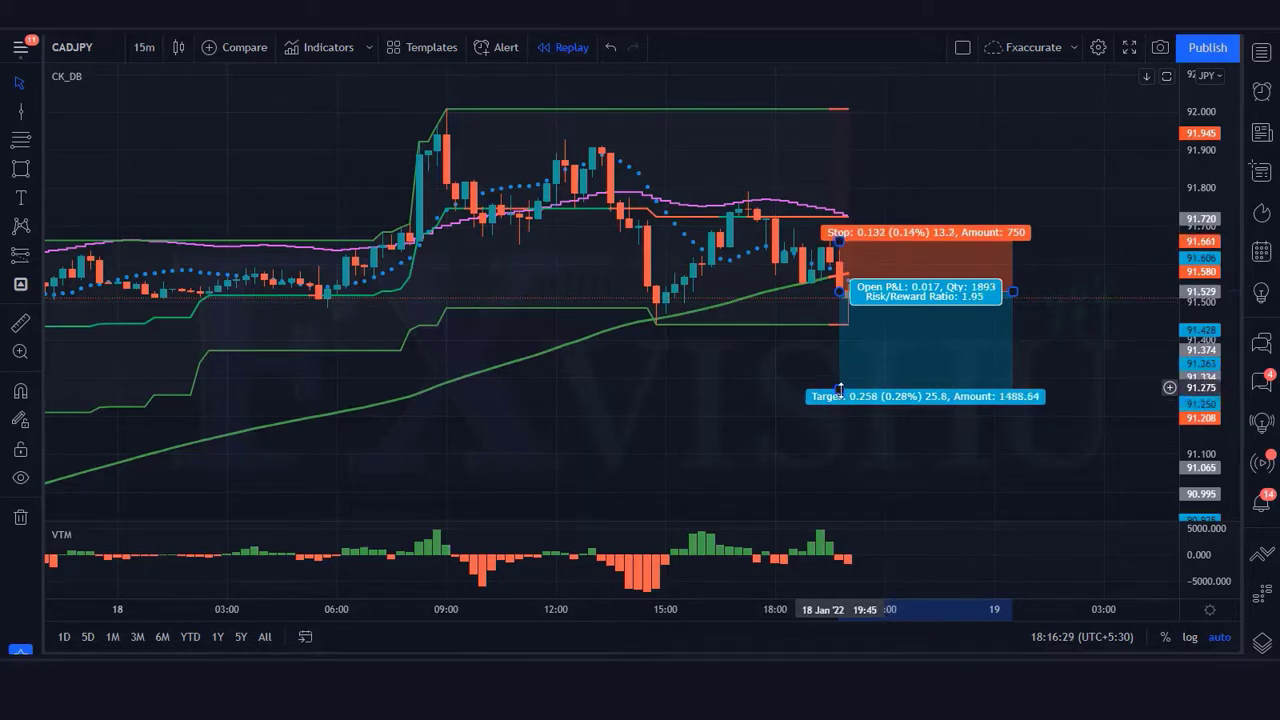
left_click_drag(840, 388, 840, 392)
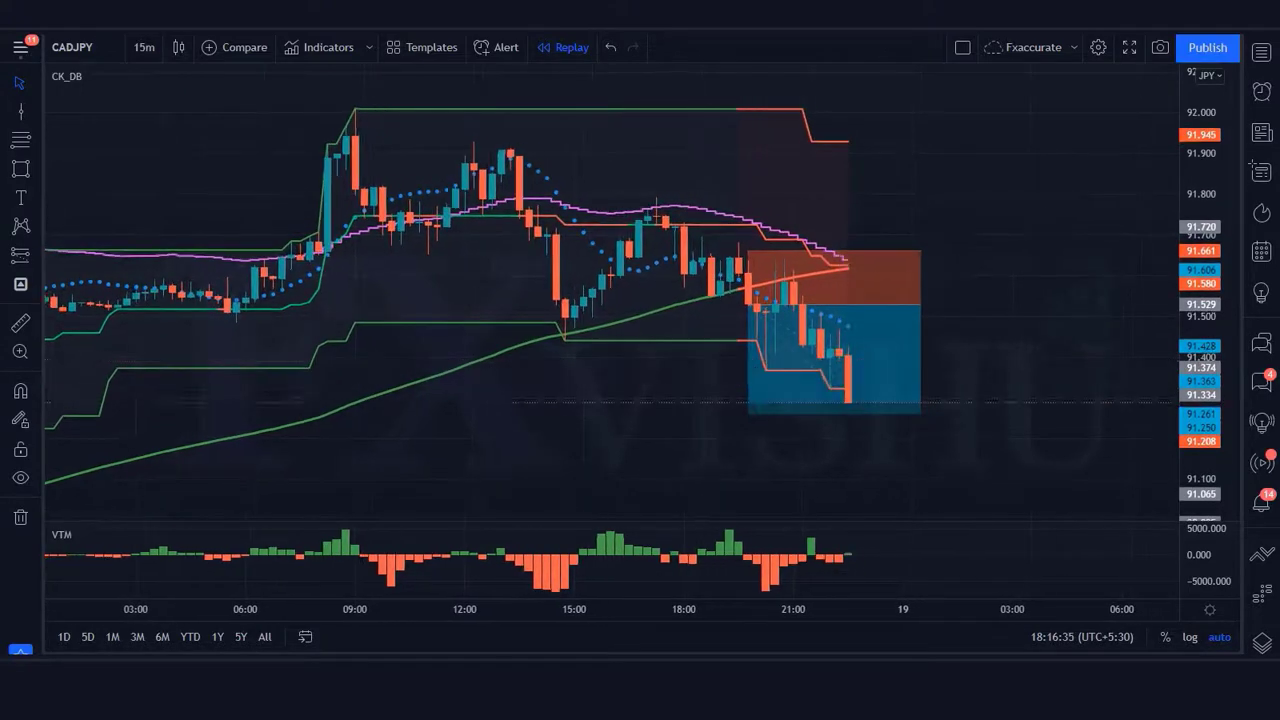
mouse_move(871, 323)
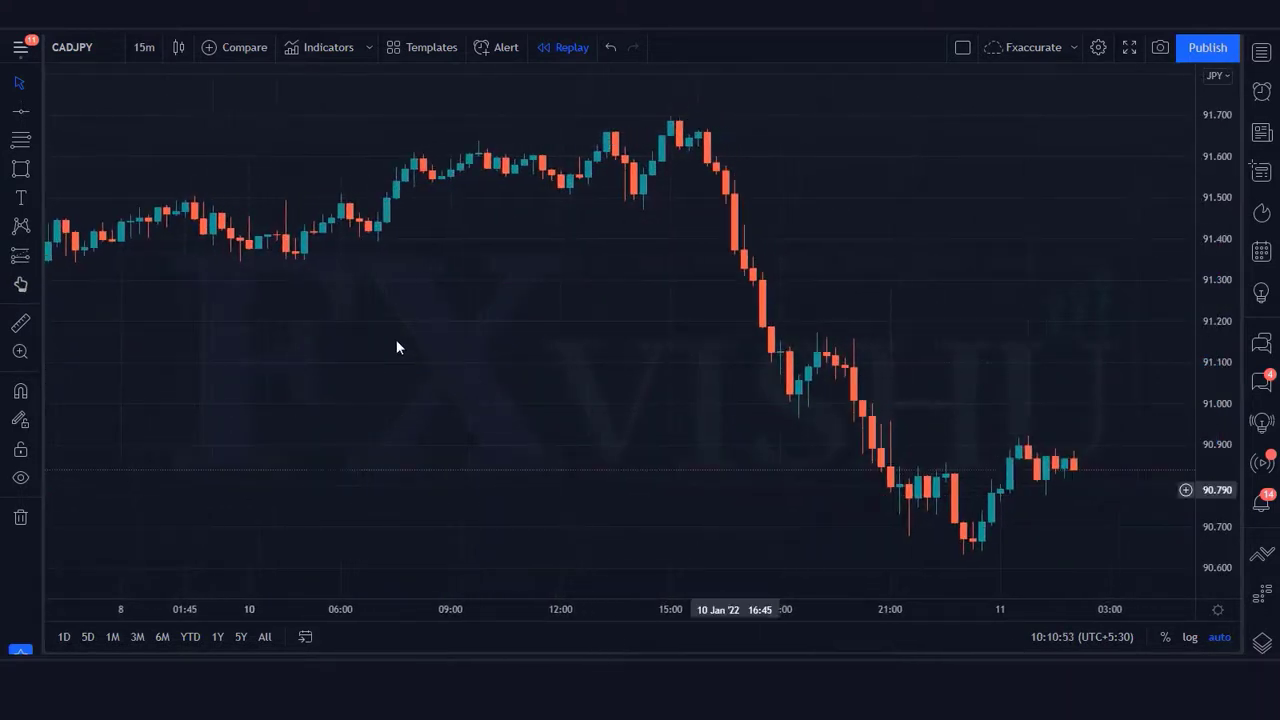
Search indicators for 'Donchian Blaster' and add the community script to the CADJPY chart.
left_click(301, 47)
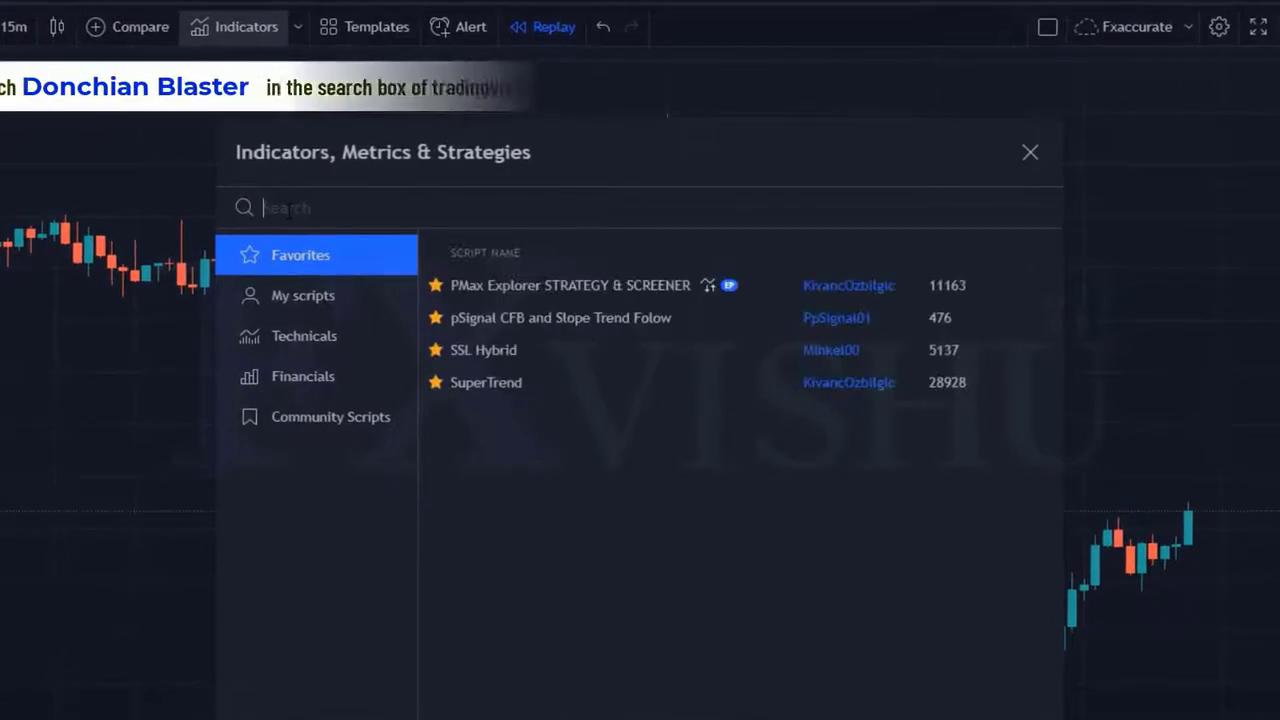
type("Donchian Blaster")
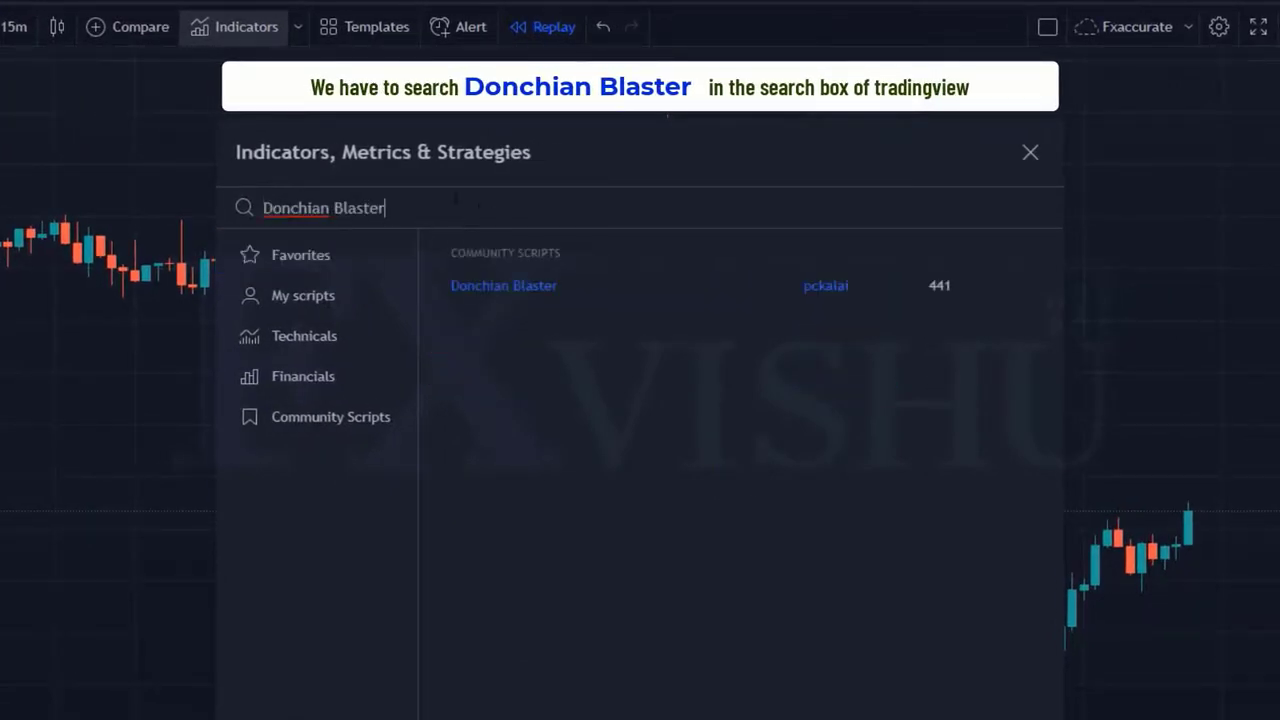
left_click(530, 289)
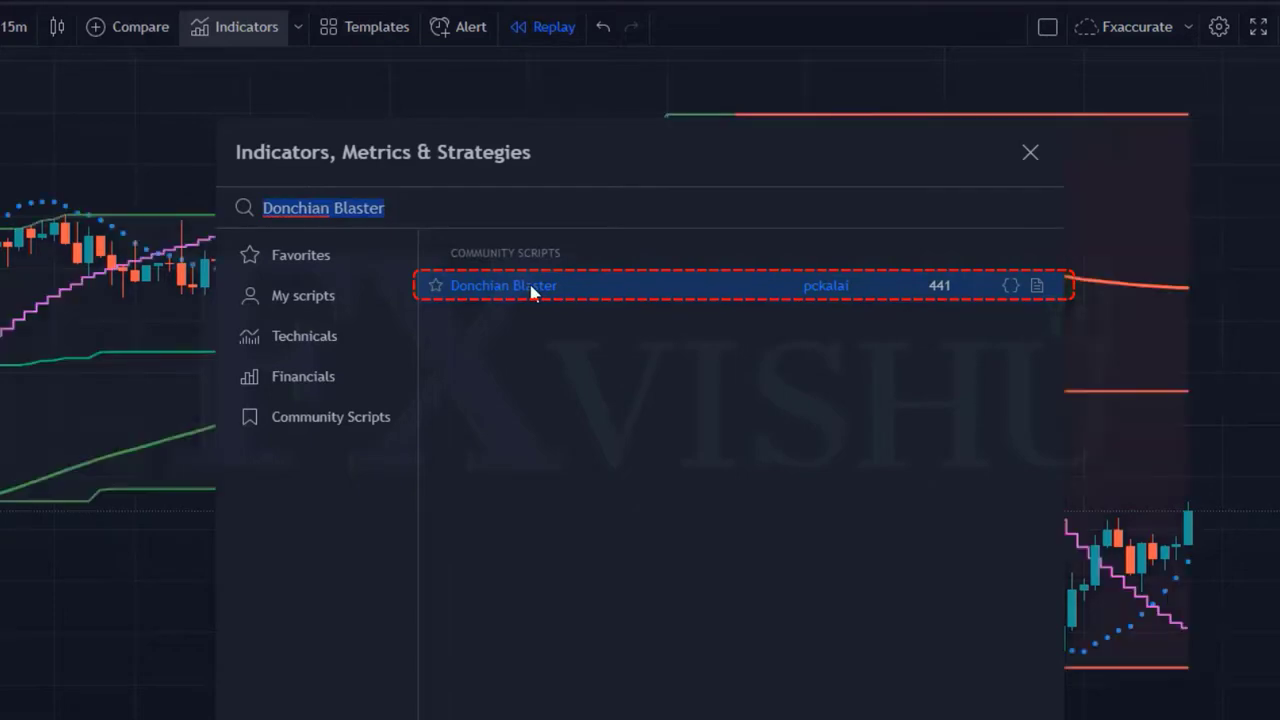
left_click(1030, 153)
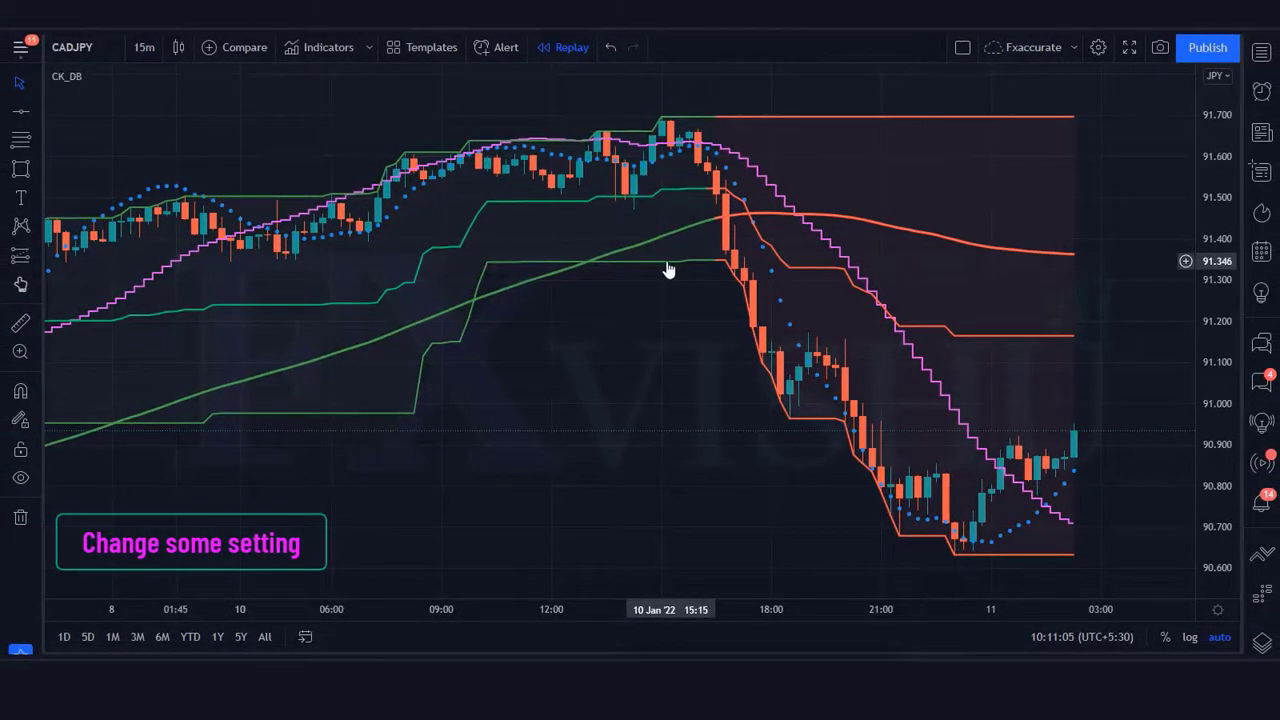
In the CK_DB Inputs settings, change Stop Period to 35 and Setup Period to 100.
double_click(668, 270)
left_click(530, 114)
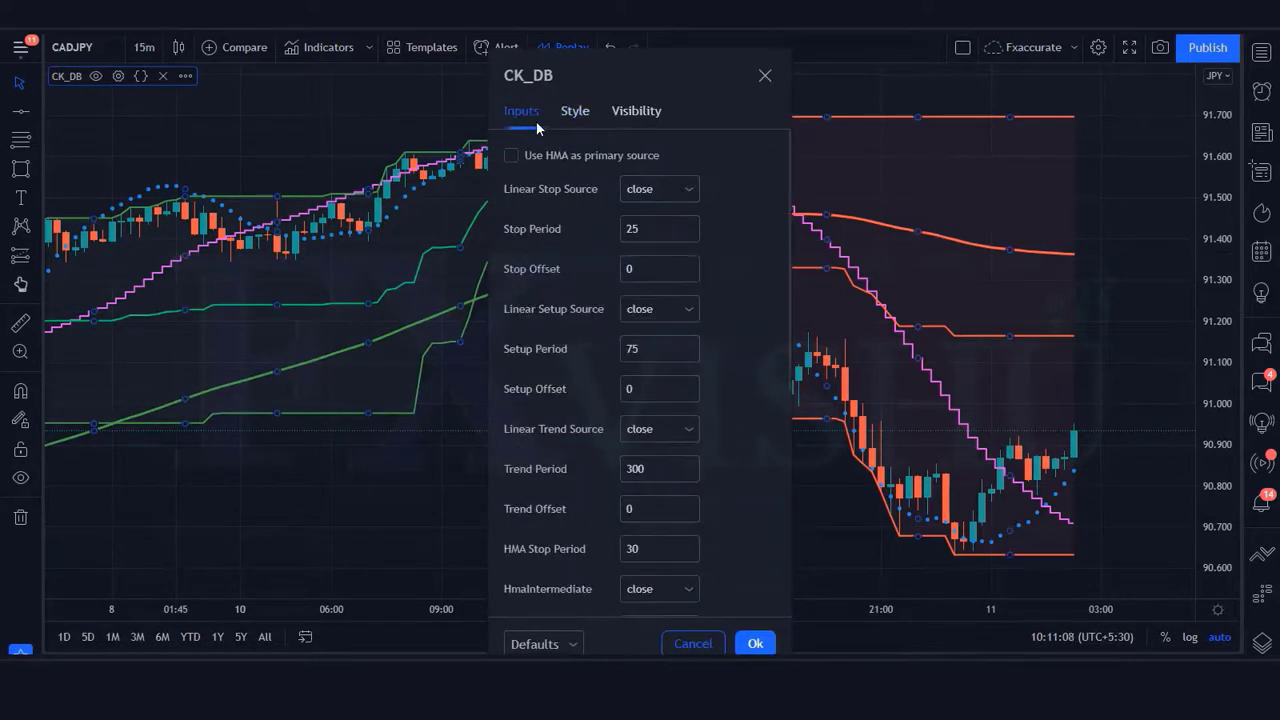
left_click(596, 228)
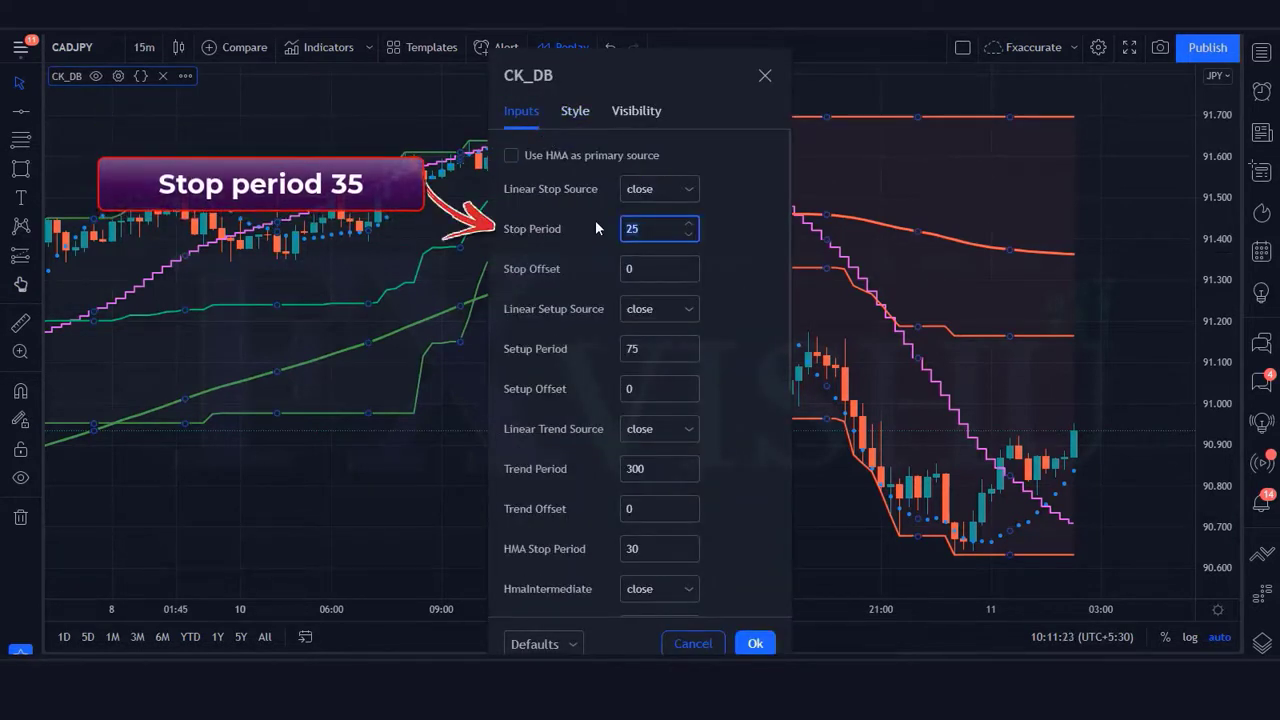
key("BackSpace")
key("BackSpace")
type("35")
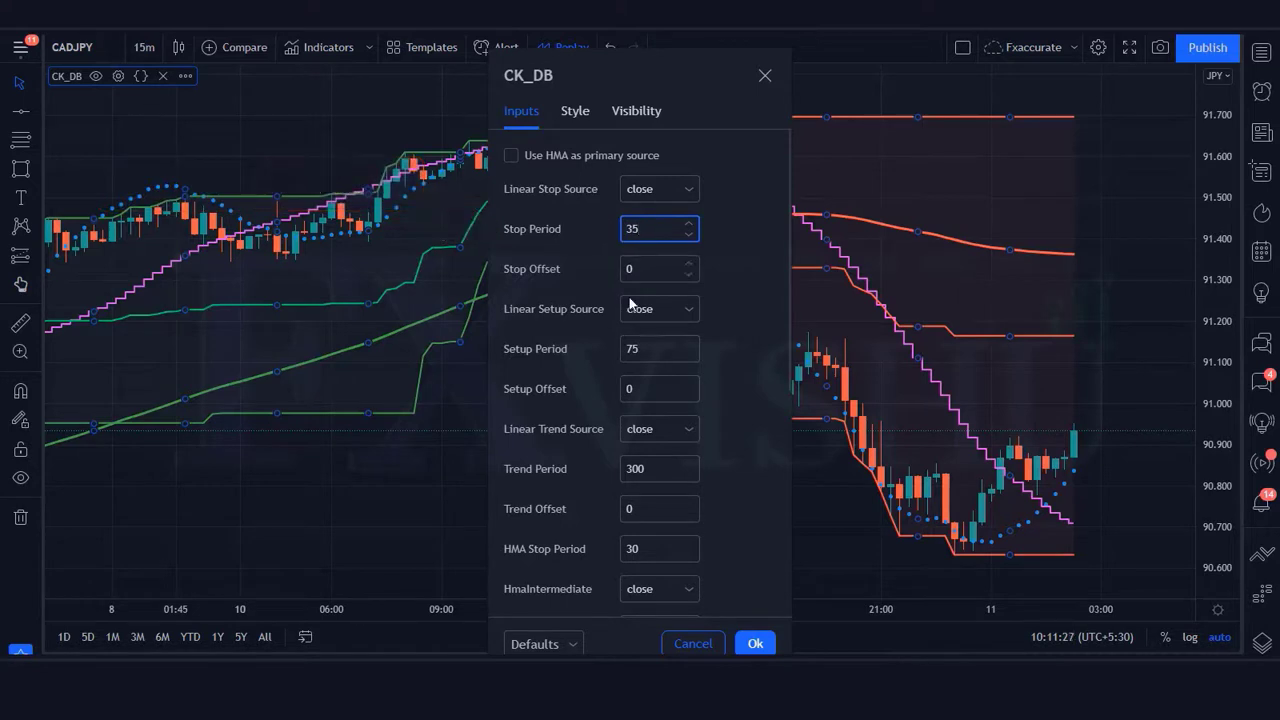
left_click(601, 344)
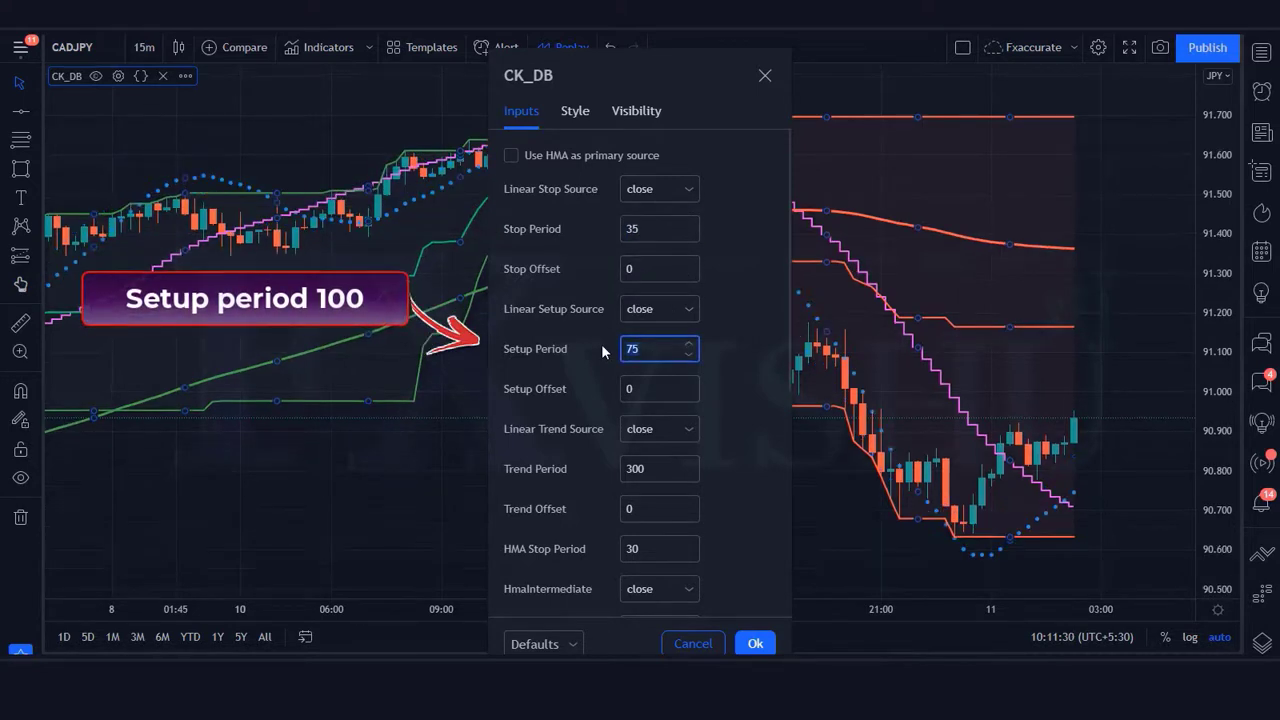
key("BackSpace")
key("BackSpace")
type("100")
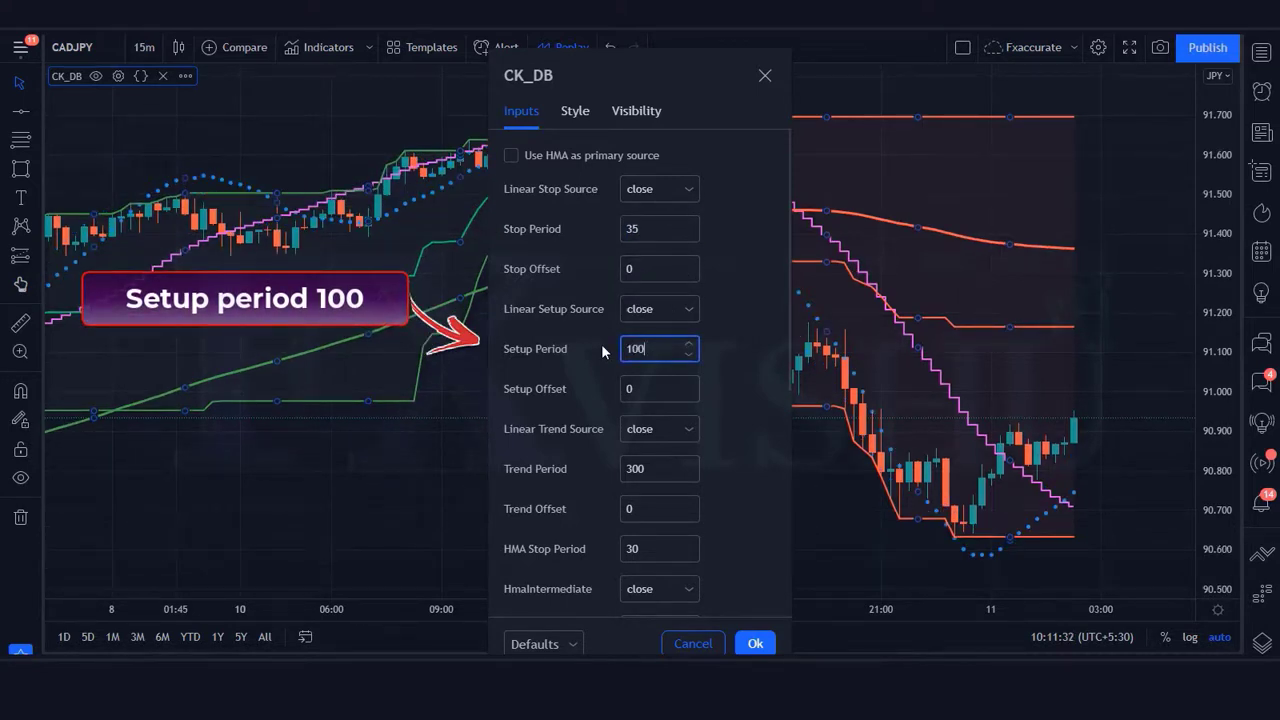
left_click(755, 643)
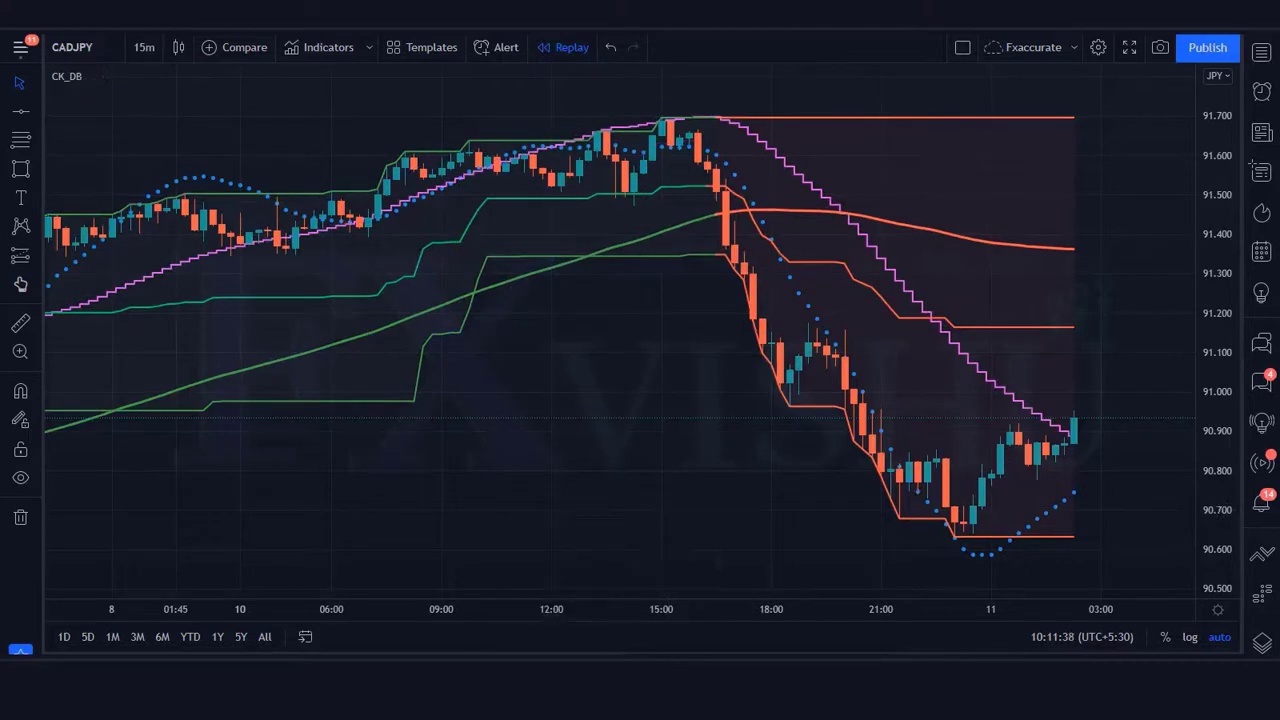
Search for 'Volume Trend Meter' and add it to the CADJPY chart as a pane below price.
left_click(320, 47)
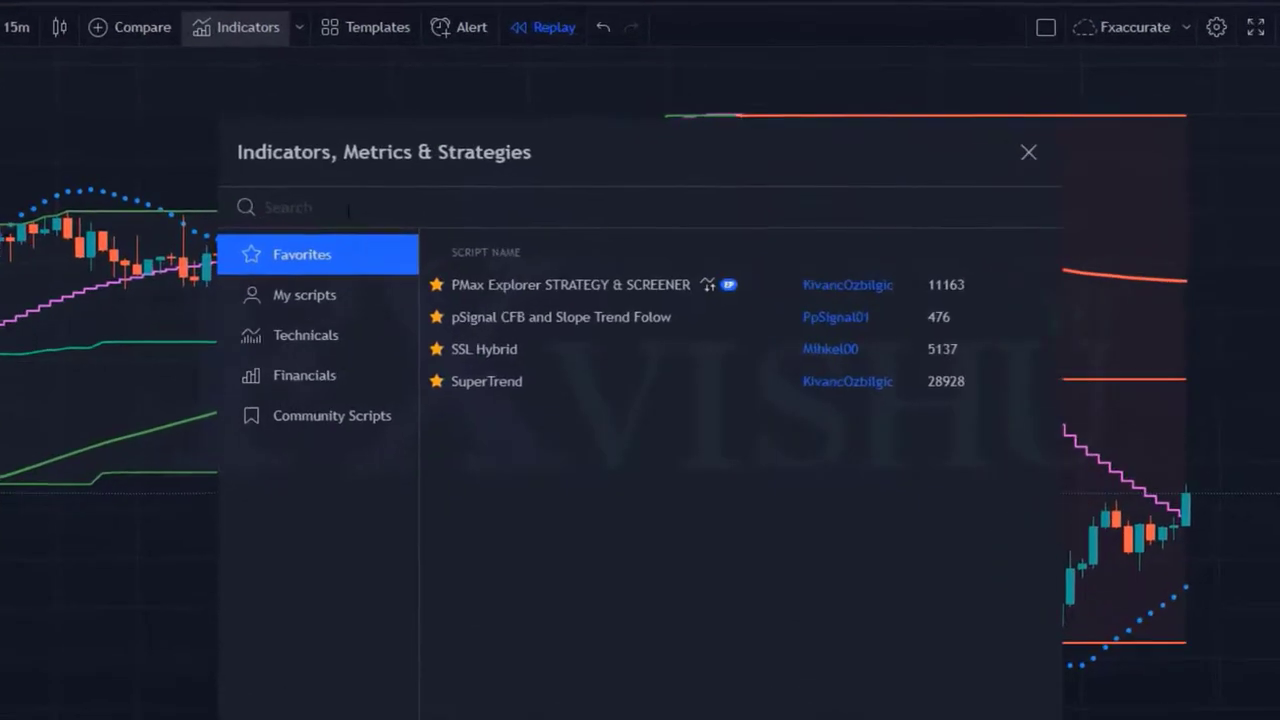
type("Volume Trend Meter")
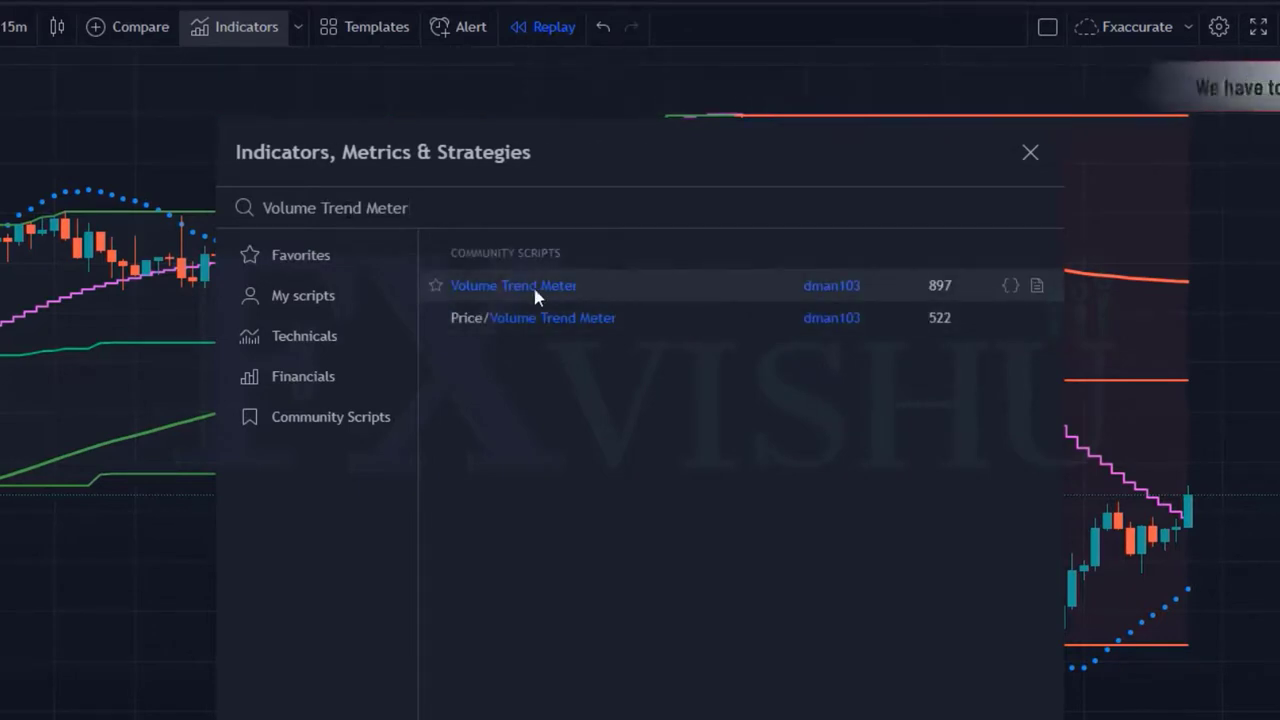
left_click(513, 285)
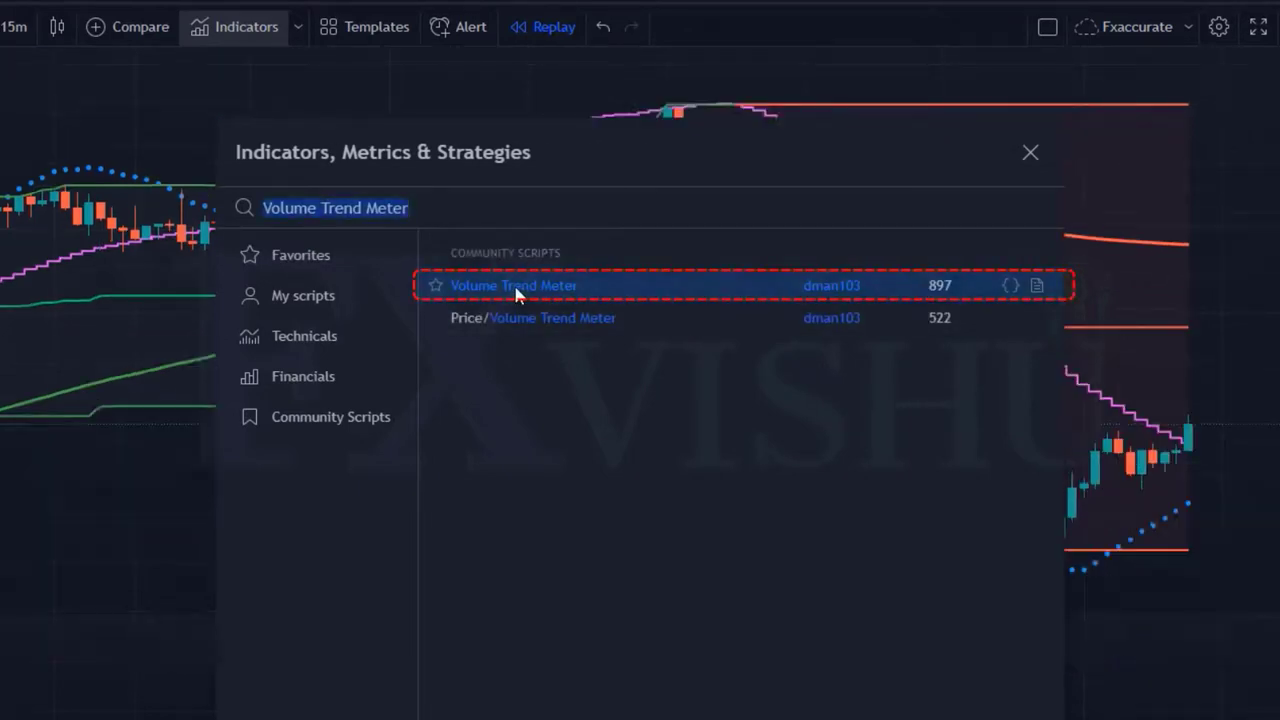
left_click(1030, 153)
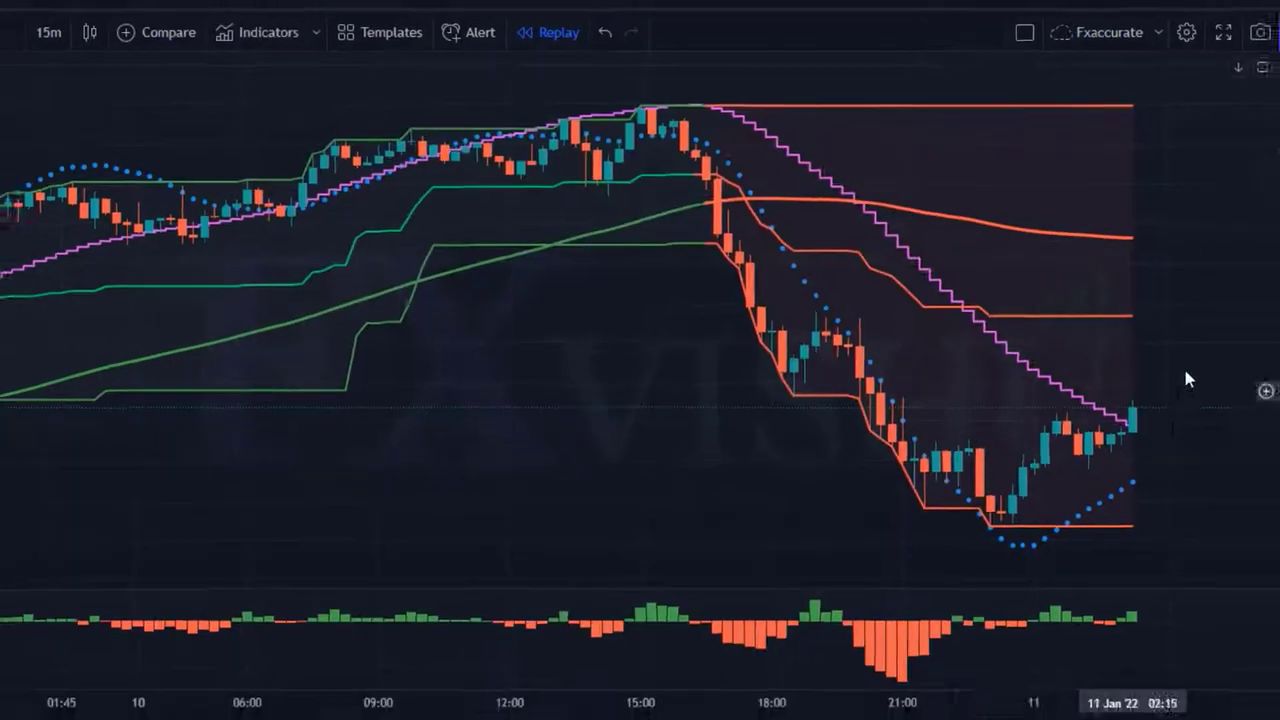